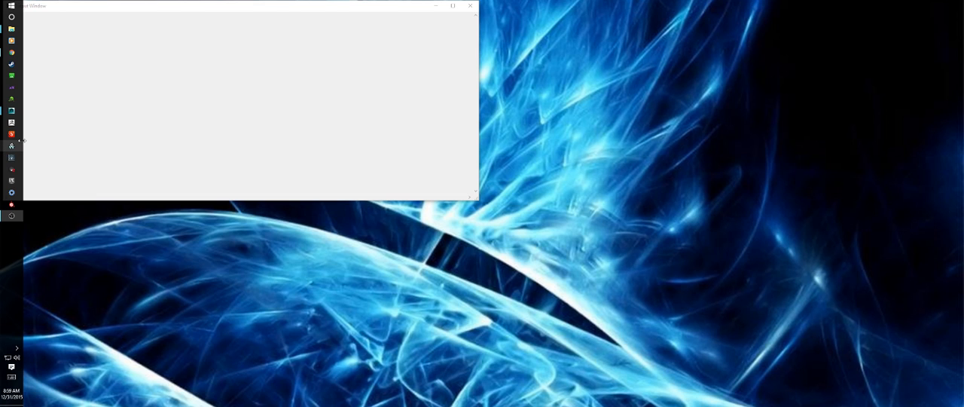
# Step: Look through the character reference photos, turnaround drawing and hand image stored on the E: drive
pyautogui.moveTo(11, 110)
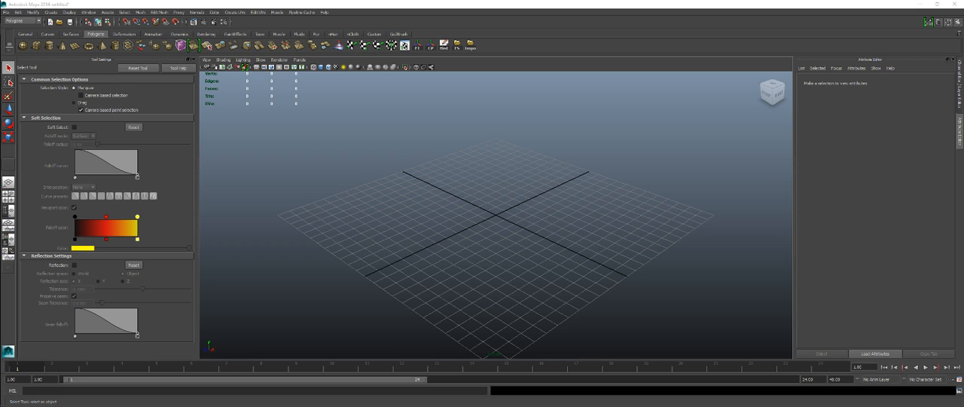
pyautogui.moveTo(963, 76); pyautogui.dragTo(620, 33)
pyautogui.scroll(-3, 663, 221)
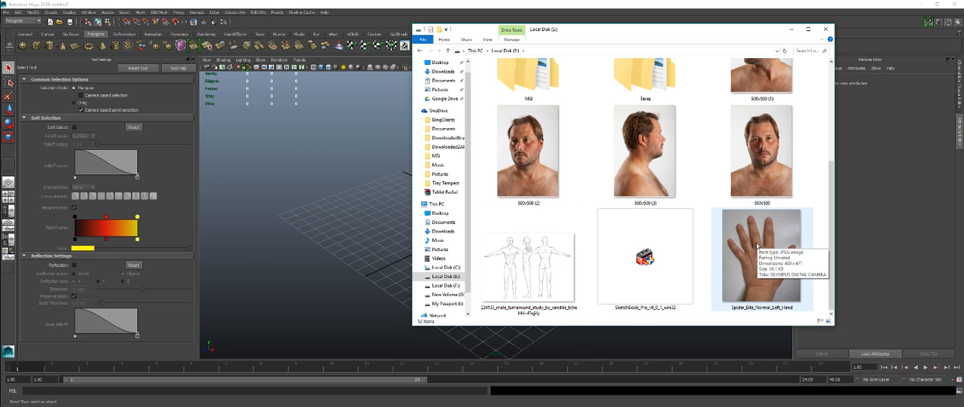
pyautogui.scroll(1, 761, 226)
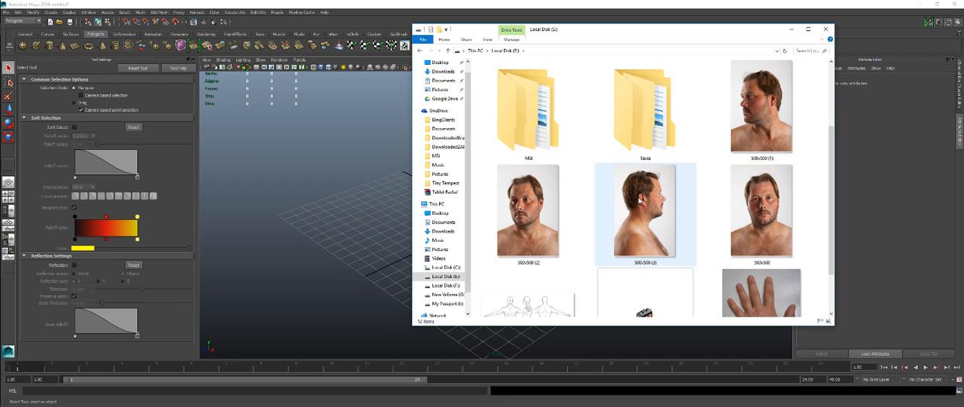
pyautogui.moveTo(639, 199)
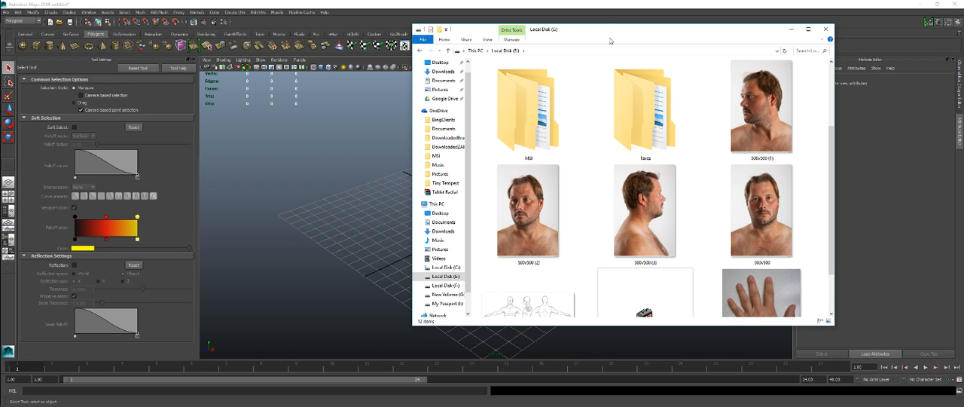
pyautogui.moveTo(619, 35); pyautogui.dragTo(963, 113)
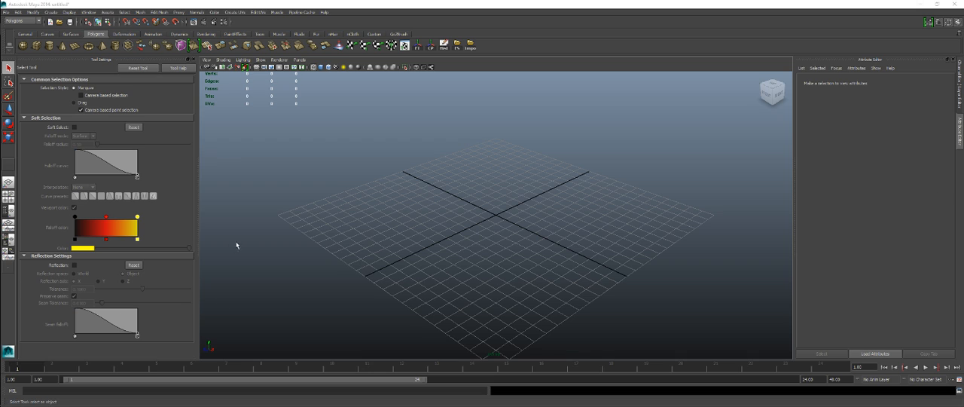
# Step: Create a new project and name it Exit_Char
pyautogui.click(17, 12)
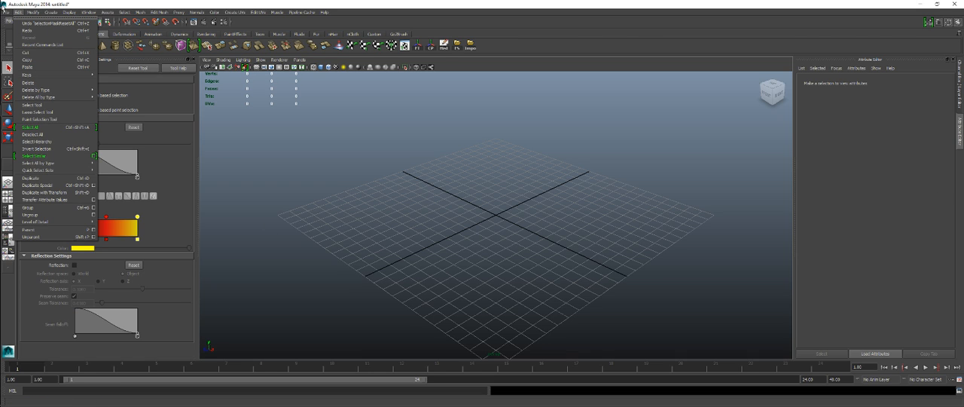
pyautogui.moveTo(6, 12)
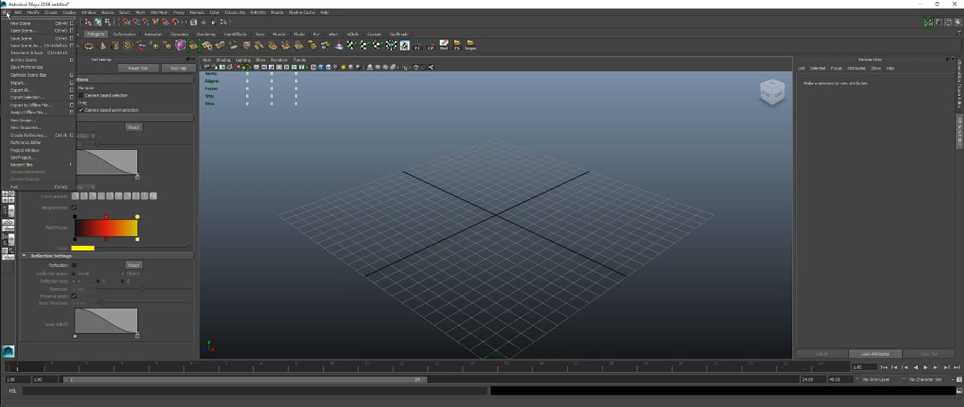
pyautogui.click(44, 150)
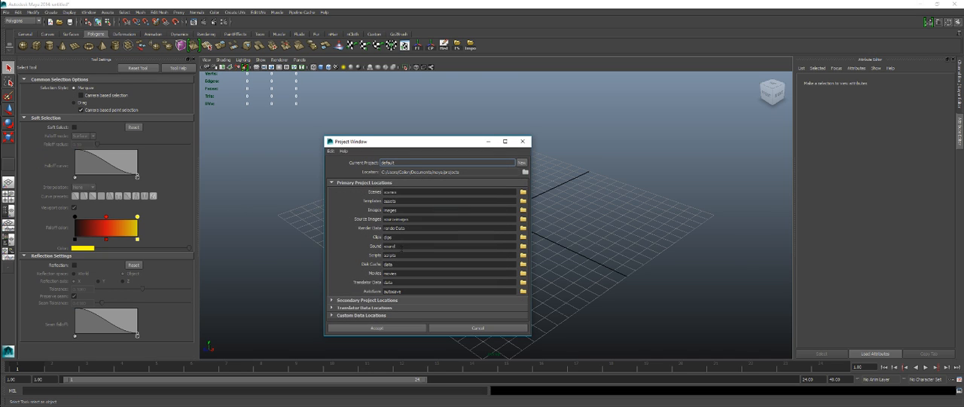
pyautogui.click(521, 162)
pyautogui.moveTo(416, 162); pyautogui.dragTo(334, 159)
pyautogui.write('Char')
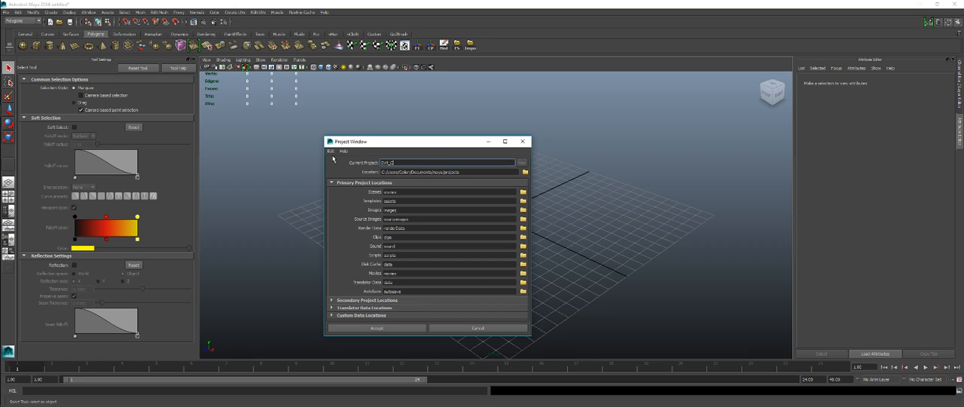
# Step: Set the new project's location to the root of the E: drive and accept the project settings
pyautogui.click(526, 172)
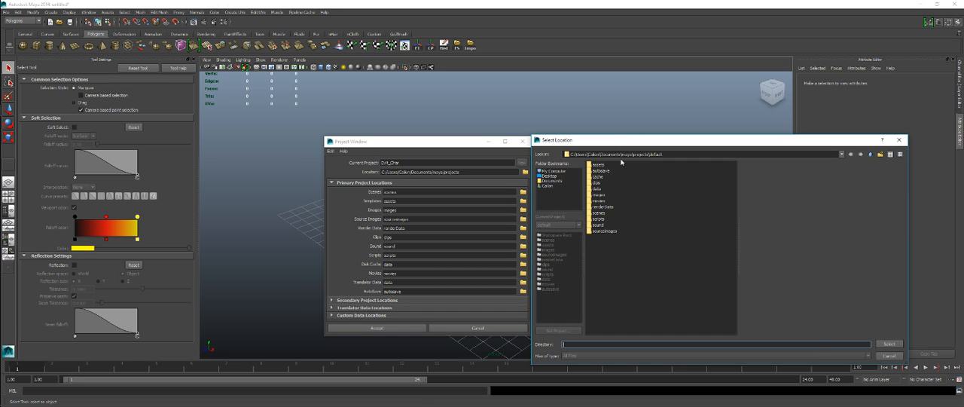
pyautogui.click(548, 171)
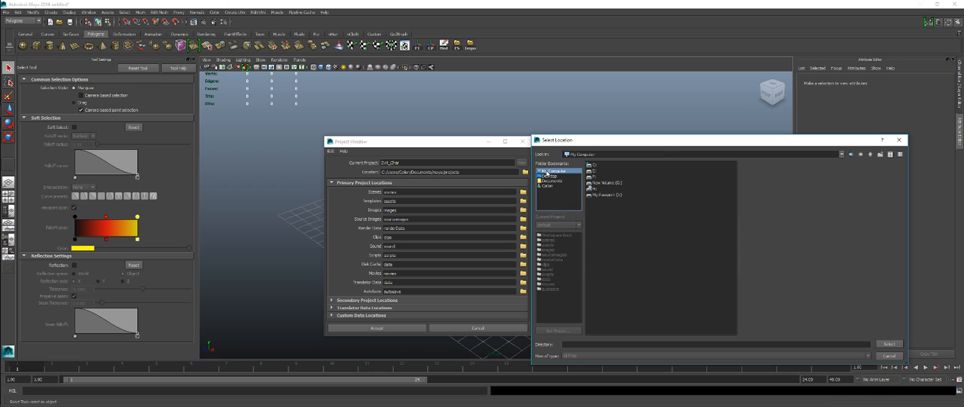
pyautogui.doubleClick(594, 171)
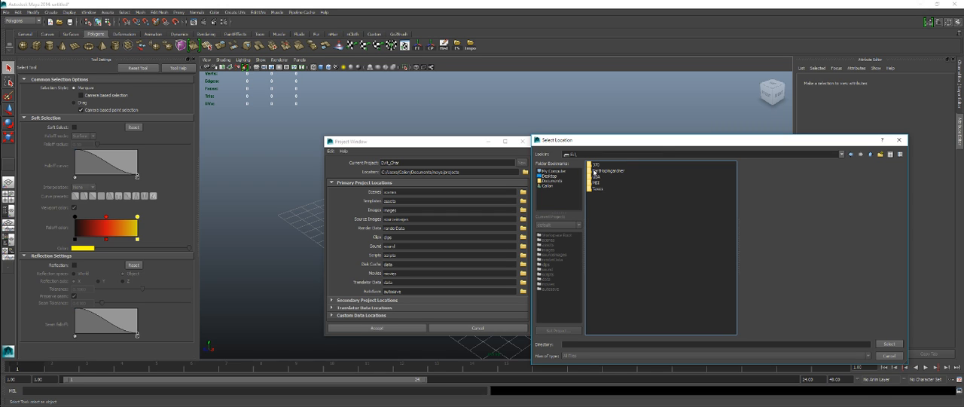
pyautogui.click(889, 344)
pyautogui.click(382, 329)
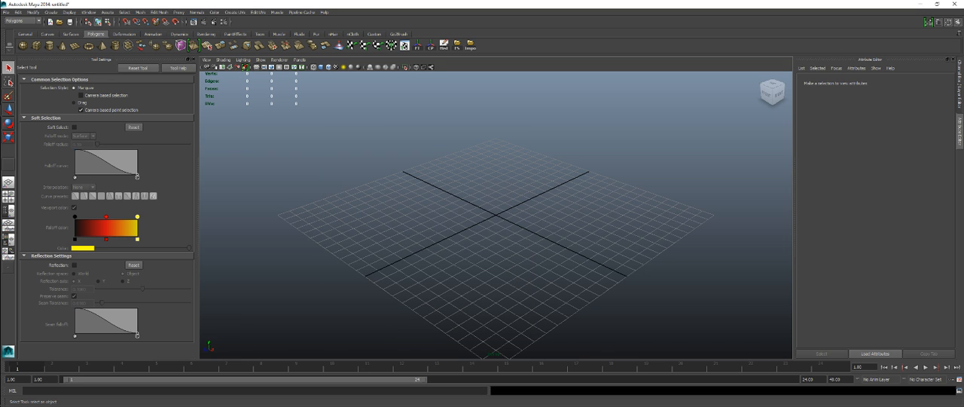
# Step: Move the four 500x500 photos, the male turnaround study and the hand image into the Exit_Char folder on the E: drive
pyautogui.moveTo(963, 155); pyautogui.dragTo(510, 129)
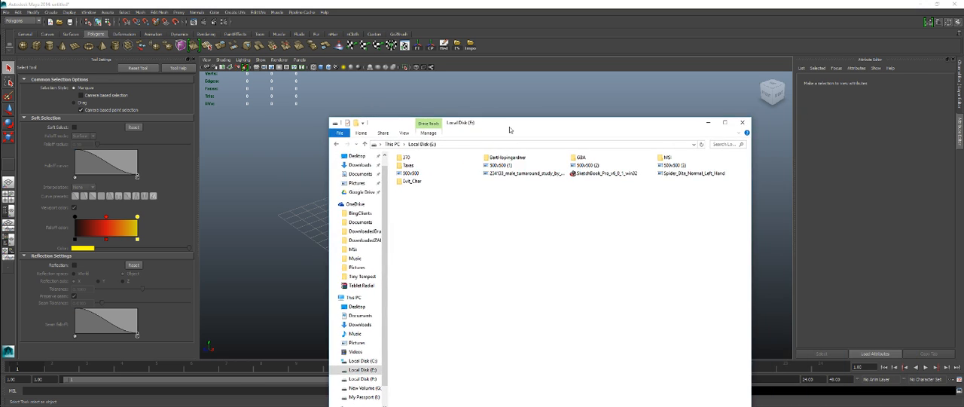
pyautogui.click(409, 174)
pyautogui.keyDown('ctrl'); pyautogui.click(504, 167); pyautogui.keyUp('ctrl')
pyautogui.keyDown('ctrl'); pyautogui.click(641, 165); pyautogui.keyUp('ctrl')
pyautogui.keyDown('ctrl'); pyautogui.click(686, 166); pyautogui.keyUp('ctrl')
pyautogui.keyDown('ctrl'); pyautogui.click(680, 175); pyautogui.keyUp('ctrl')
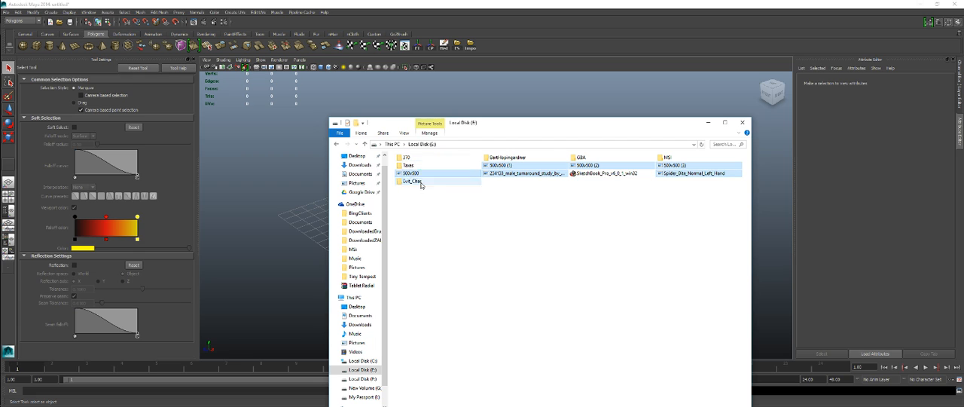
pyautogui.doubleClick(419, 182)
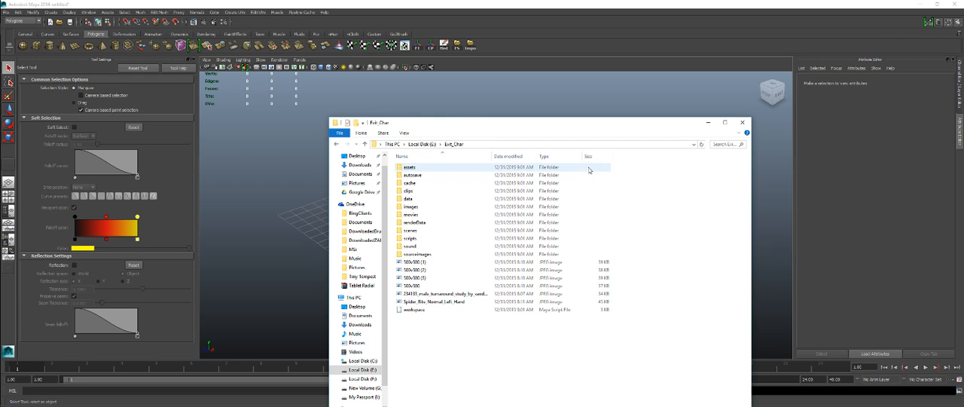
# Step: Move all six reference images from the Exit_Char folder into its sourceimages subfolder and put the file window away
pyautogui.click(437, 301)
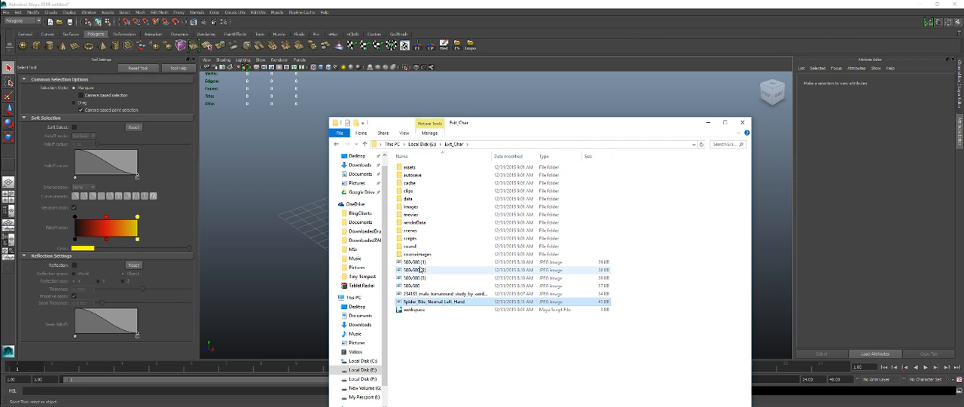
pyautogui.keyDown('shift'); pyautogui.click(422, 263); pyautogui.keyUp('shift')
pyautogui.moveTo(422, 265); pyautogui.dragTo(421, 254)
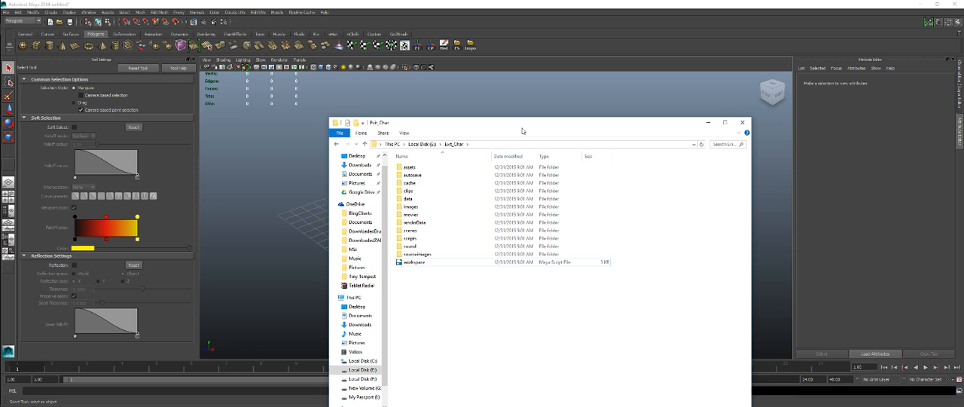
pyautogui.moveTo(523, 131); pyautogui.dragTo(963, 129)
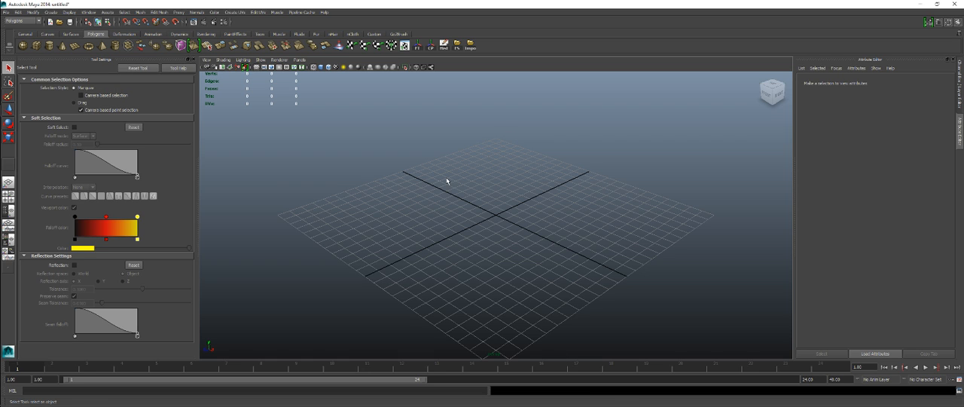
# Step: Import the male turnaround study from sourceimages as an image plane in the front view
pyautogui.press('space')
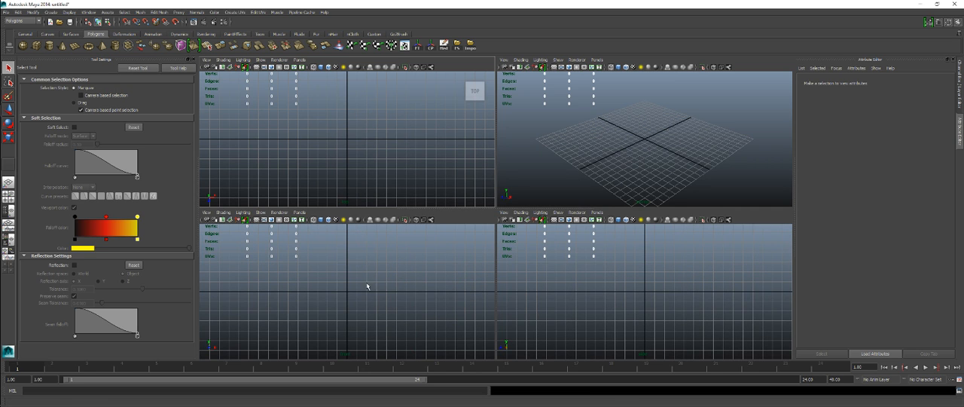
pyautogui.press('space')
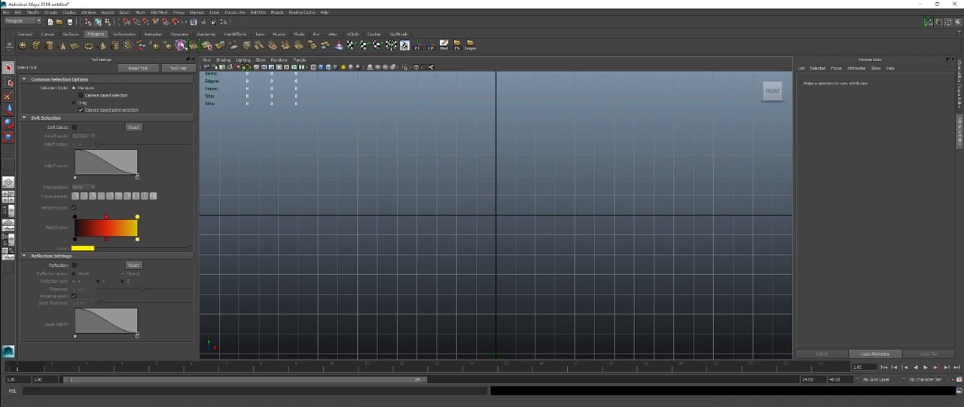
pyautogui.click(206, 60)
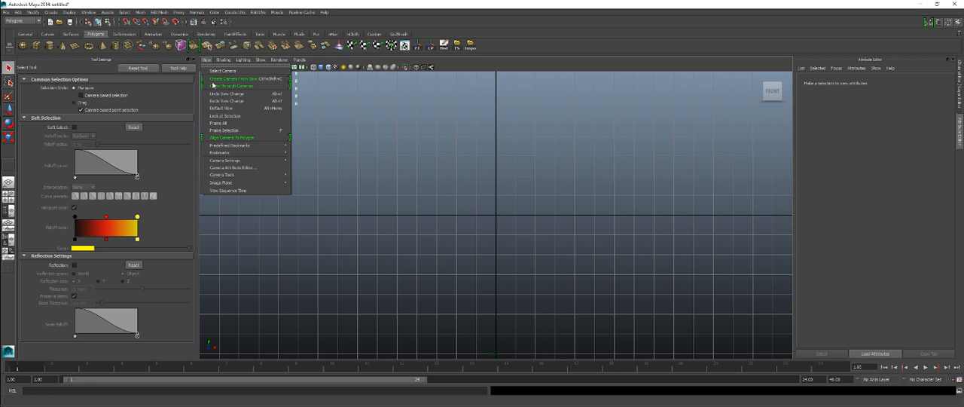
pyautogui.moveTo(256, 182)
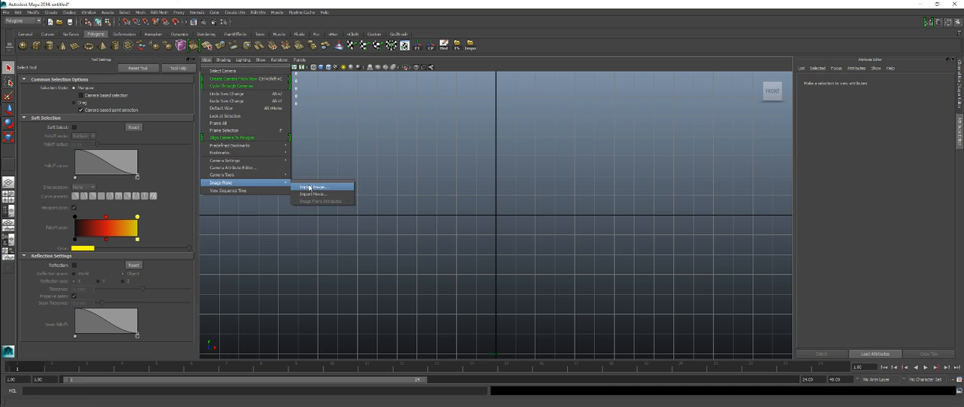
pyautogui.click(309, 187)
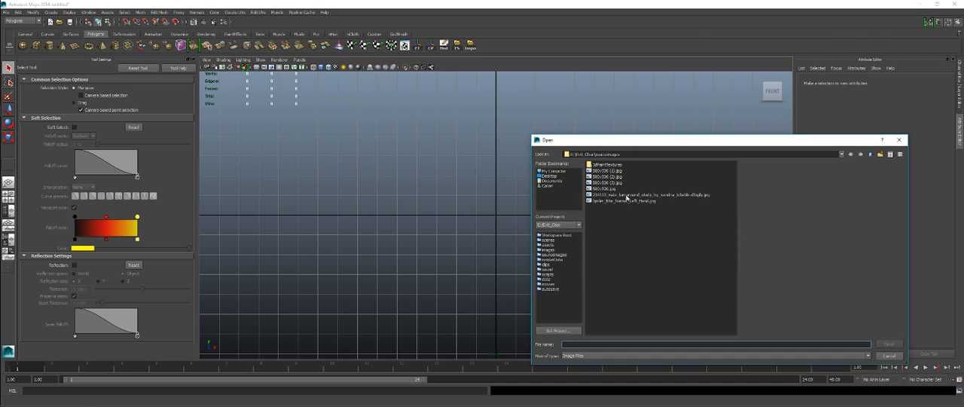
pyautogui.click(626, 196)
pyautogui.click(891, 344)
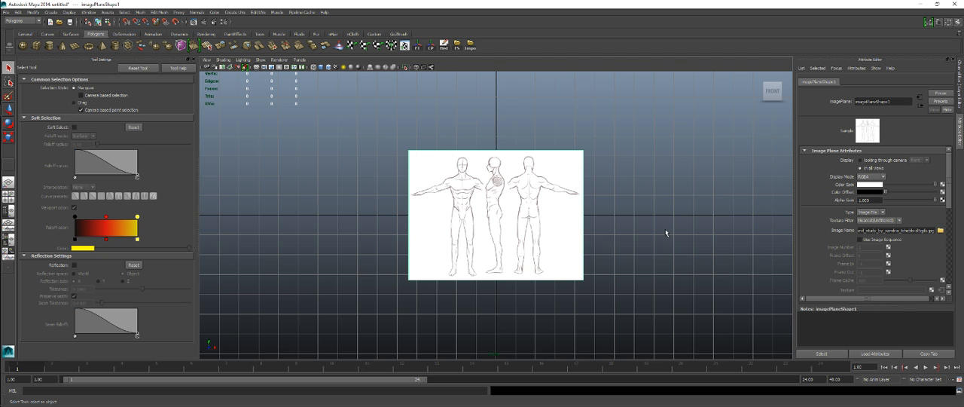
# Step: Set the image plane's Image Center X to 1.7 to centre the front-facing figure on the vertical axis
pyautogui.hotkey('ctrl', 'a')
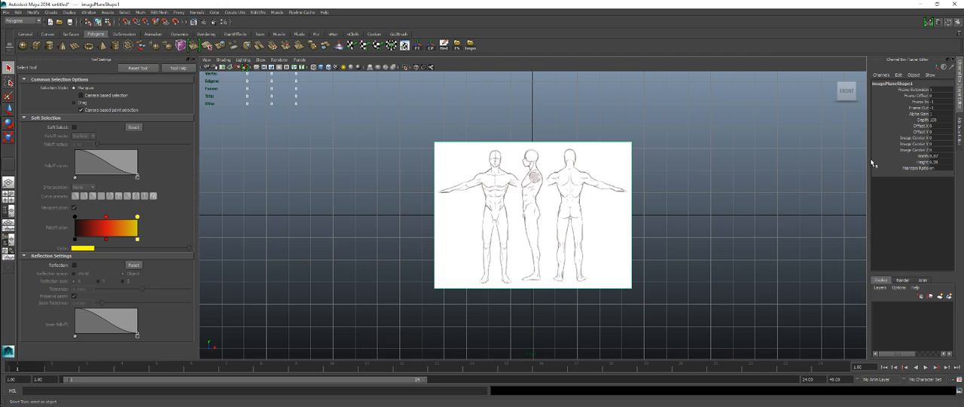
pyautogui.click(913, 138)
pyautogui.moveTo(689, 150); pyautogui.dragTo(696, 148, button='middle')
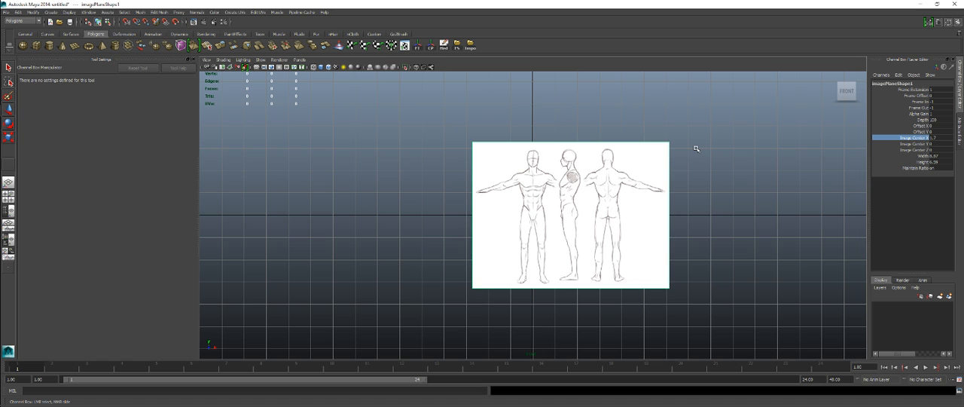
pyautogui.scroll(-1, 697, 149)
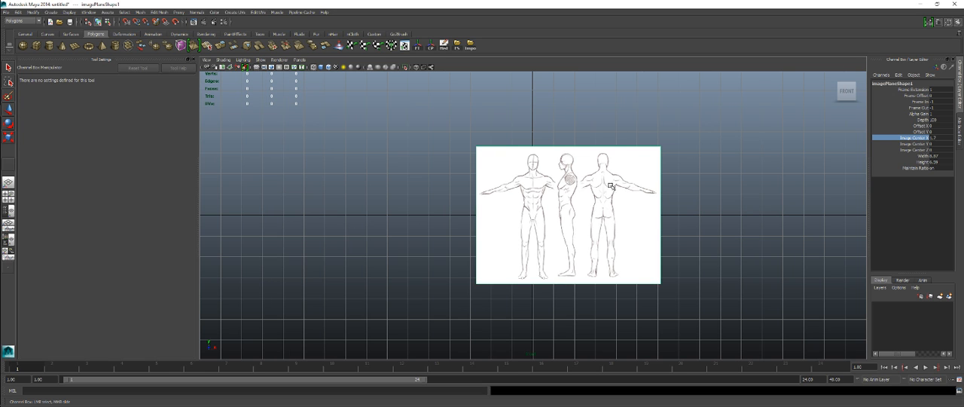
# Step: Push the image plane back behind the grid by setting its Image Center Z to -4.1
pyautogui.click(914, 150)
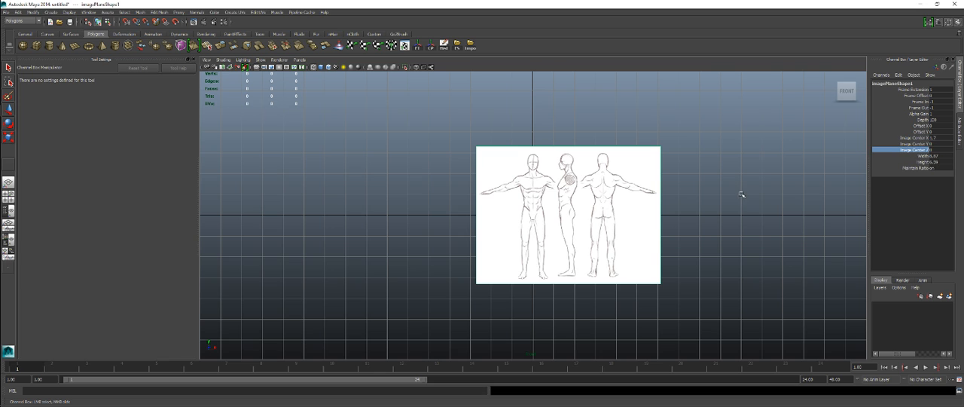
pyautogui.moveTo(744, 195); pyautogui.dragTo(741, 194, button='middle')
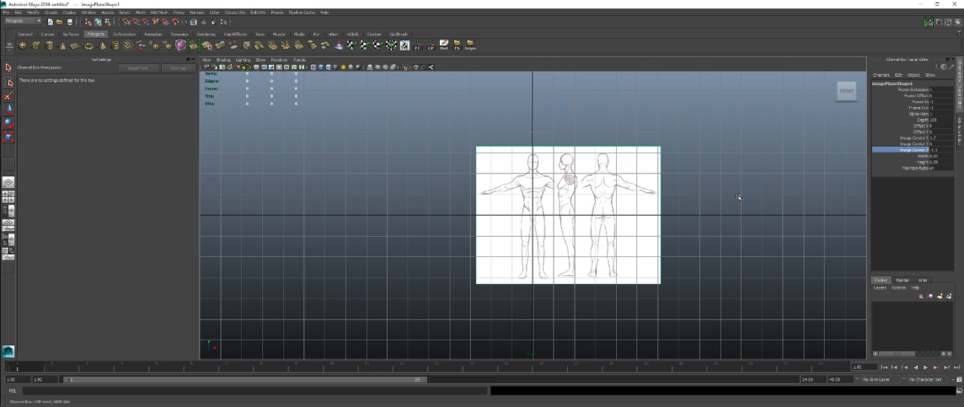
pyautogui.moveTo(594, 186)
pyautogui.mouseDown(button='middle')
pyautogui.moveTo(620, 186)
pyautogui.moveTo(591, 191)
pyautogui.mouseUp(button='middle')
pyautogui.click(916, 144)
pyautogui.click(915, 151)
pyautogui.click(914, 144)
pyautogui.click(915, 150)
pyautogui.moveTo(657, 166)
pyautogui.mouseDown(button='middle')
pyautogui.moveTo(704, 162)
pyautogui.moveTo(654, 164)
pyautogui.mouseUp(button='middle')
pyautogui.scroll(10, 578, 178)
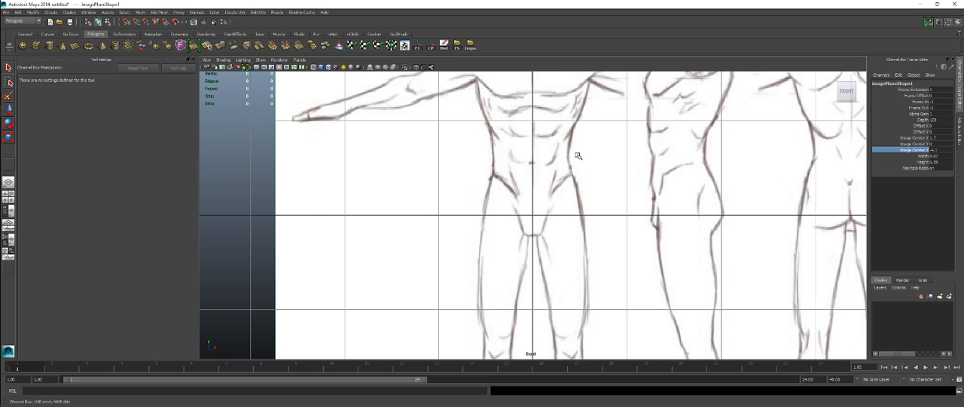
pyautogui.keyDown('alt'); pyautogui.moveTo(578, 156); pyautogui.dragTo(570, 284, button='middle'); pyautogui.keyUp('alt')
pyautogui.scroll(2, 575, 264)
pyautogui.moveTo(592, 205)
pyautogui.keyDown('alt'); pyautogui.mouseDown(button='middle')
pyautogui.moveTo(600, 268)
pyautogui.moveTo(600, 195)
pyautogui.mouseUp(button='middle'); pyautogui.keyUp('alt')
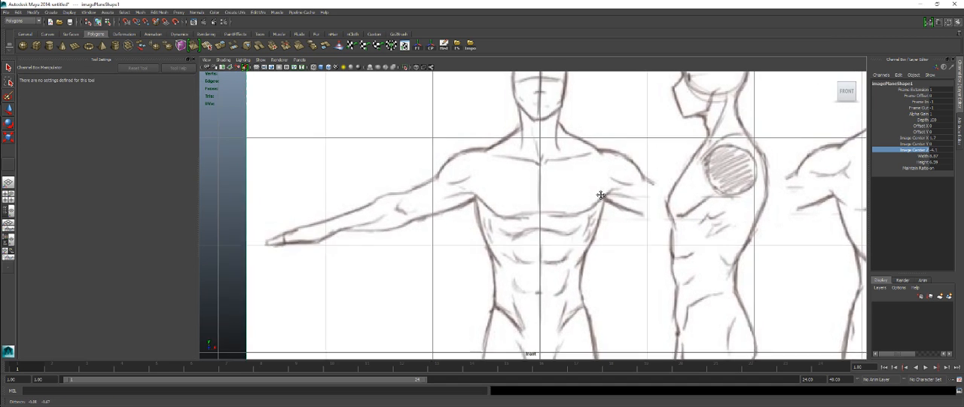
pyautogui.scroll(-10, 600, 194)
pyautogui.scroll(1, 551, 186)
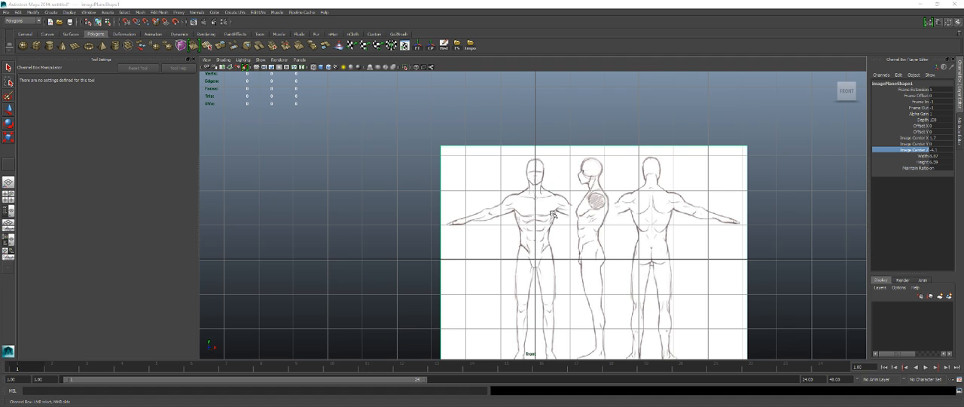
# Step: Import the male turnaround study from sourceimages as an image plane in the right side view
pyautogui.press('space')
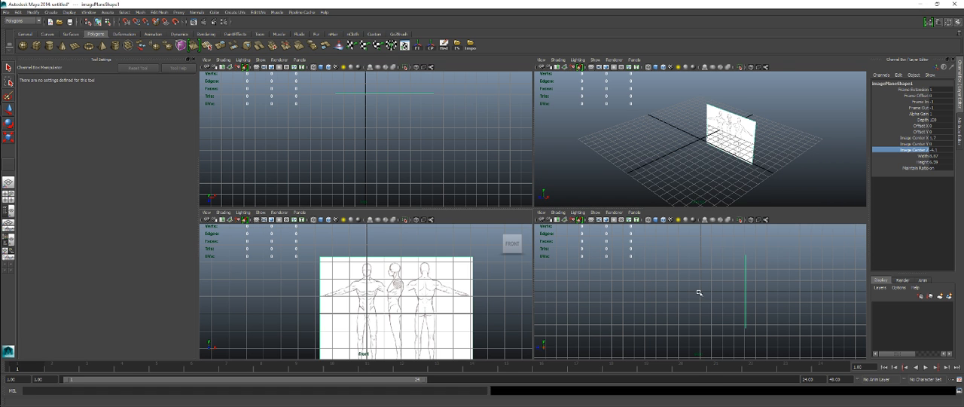
pyautogui.press('space')
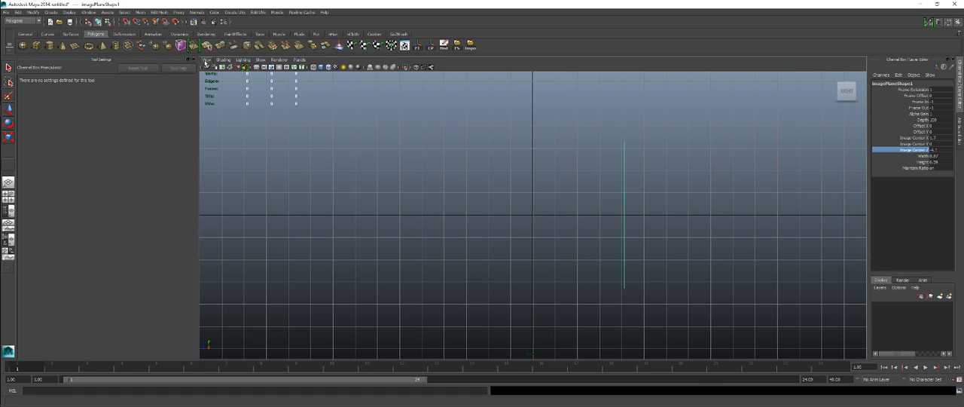
pyautogui.click(206, 60)
pyautogui.moveTo(244, 177)
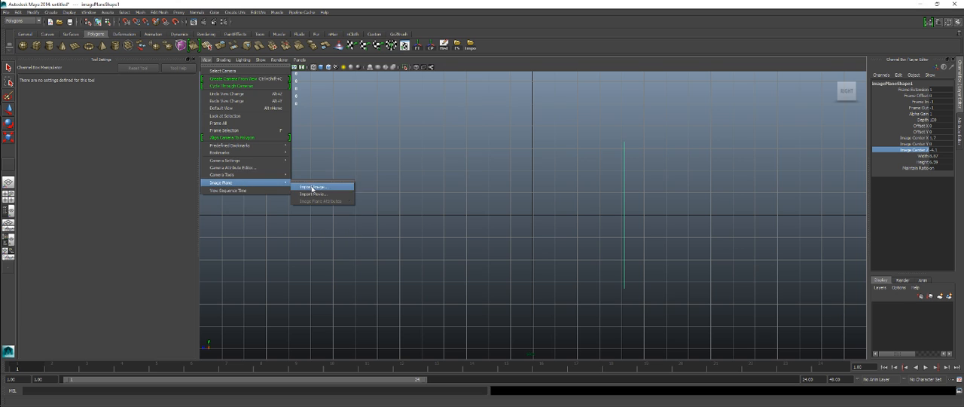
pyautogui.click(312, 185)
pyautogui.click(615, 195)
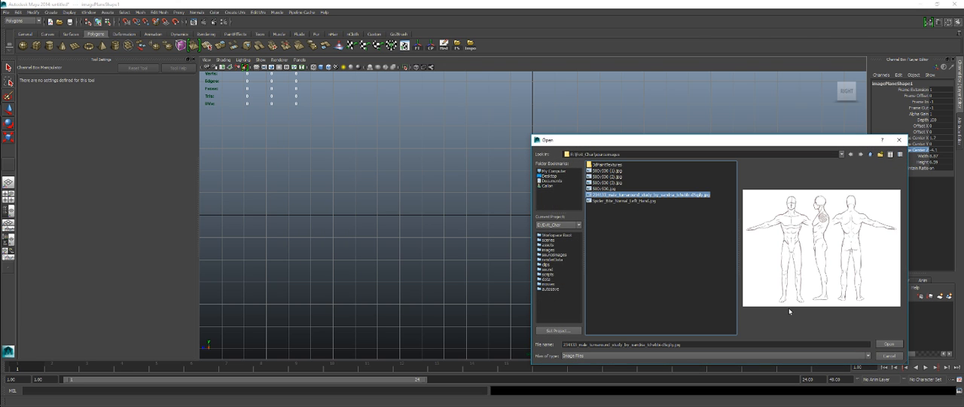
pyautogui.click(889, 344)
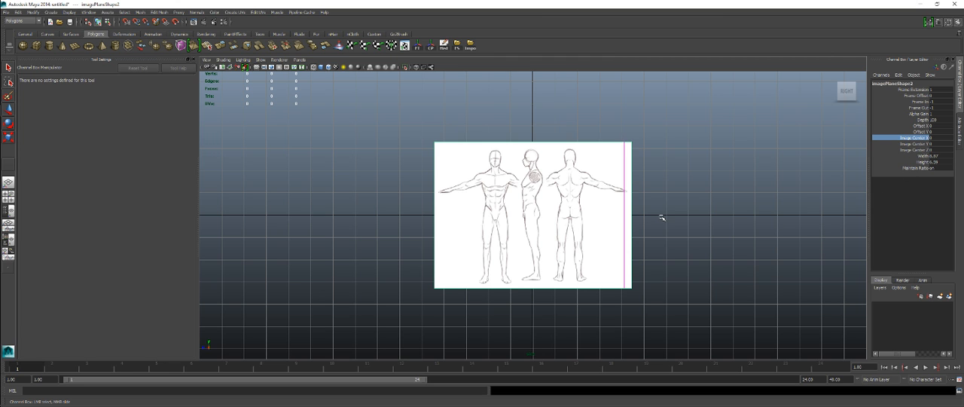
# Step: Offset the side image plane along Image Center X and set its Image Center Z to 0.1 to centre the profile figure
pyautogui.moveTo(660, 216); pyautogui.dragTo(488, 205, button='middle')
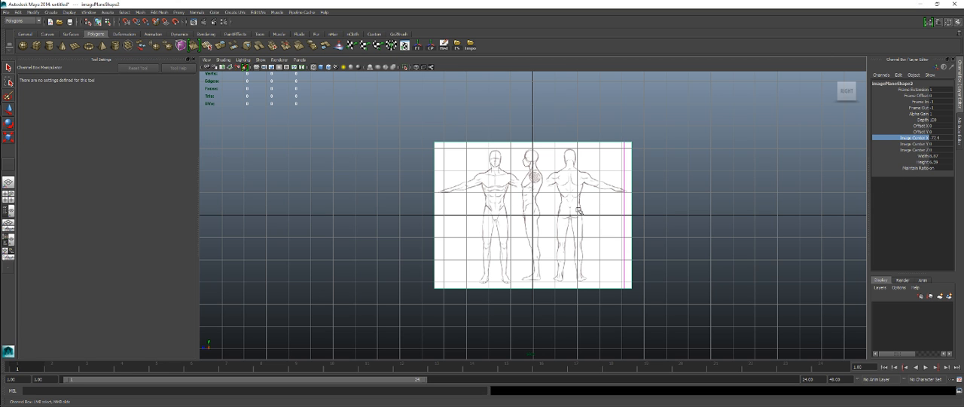
pyautogui.scroll(3, 535, 181)
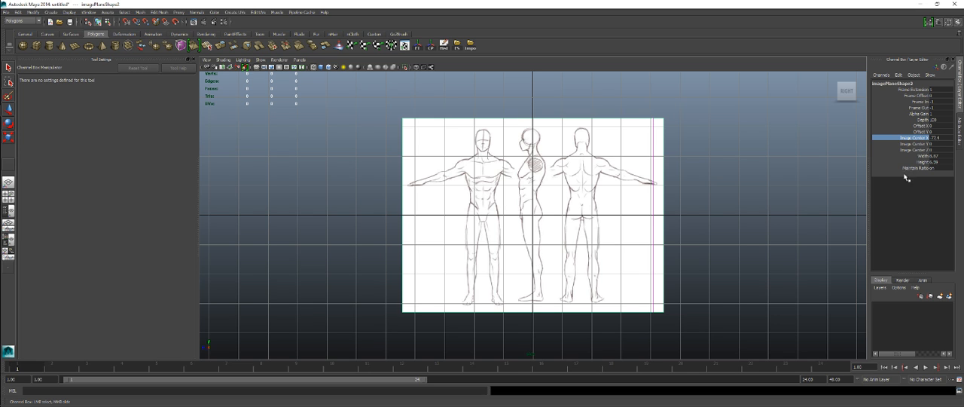
pyautogui.click(910, 150)
pyautogui.moveTo(734, 177); pyautogui.dragTo(734, 179, button='middle')
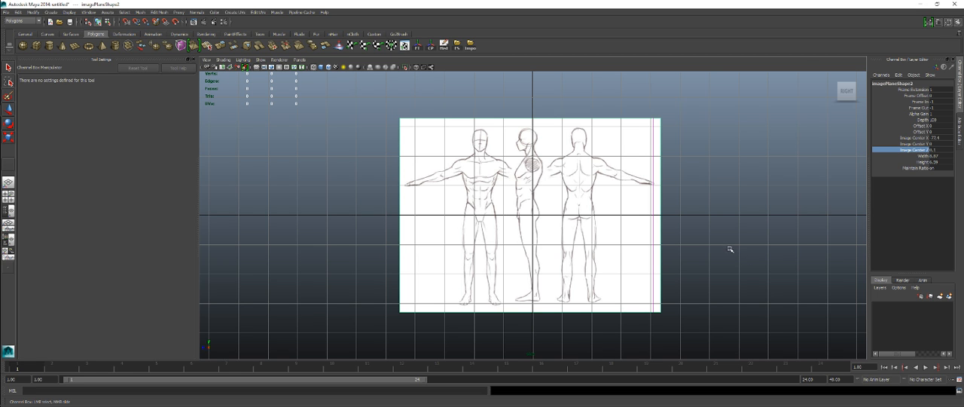
# Step: Bring the side image plane back to just beside the grid by setting its Image Center X to -9.6
pyautogui.press('space')
pyautogui.press('space')
pyautogui.keyDown('alt'); pyautogui.moveTo(665, 216); pyautogui.dragTo(430, 161, button='right'); pyautogui.keyUp('alt')
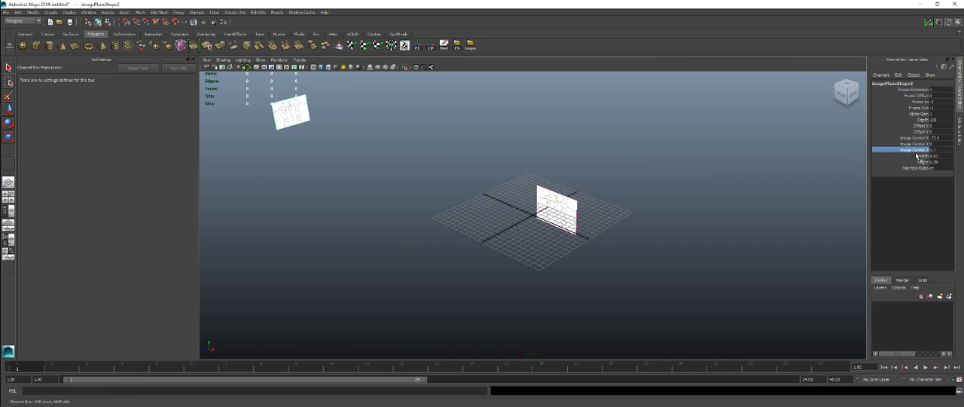
pyautogui.click(917, 139)
pyautogui.scroll(1, 645, 215)
pyautogui.moveTo(643, 215); pyautogui.dragTo(901, 228, button='middle')
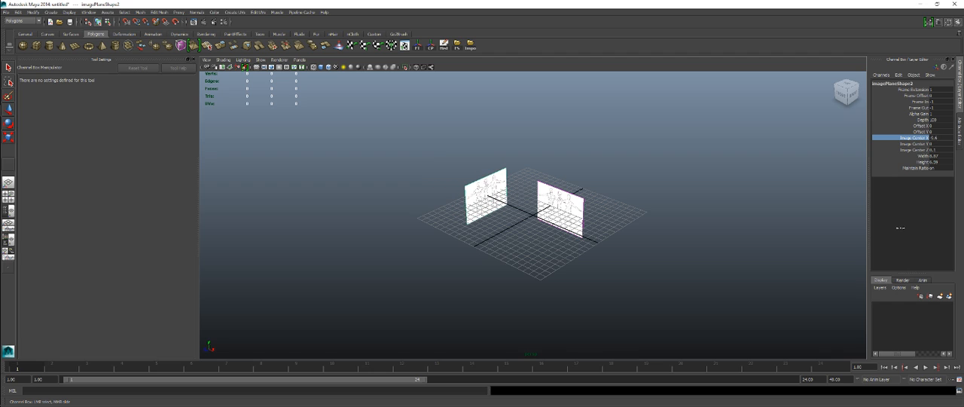
# Step: Push the front image plane farther behind the grid by setting its Image Center Z to -9.8
pyautogui.click(584, 199)
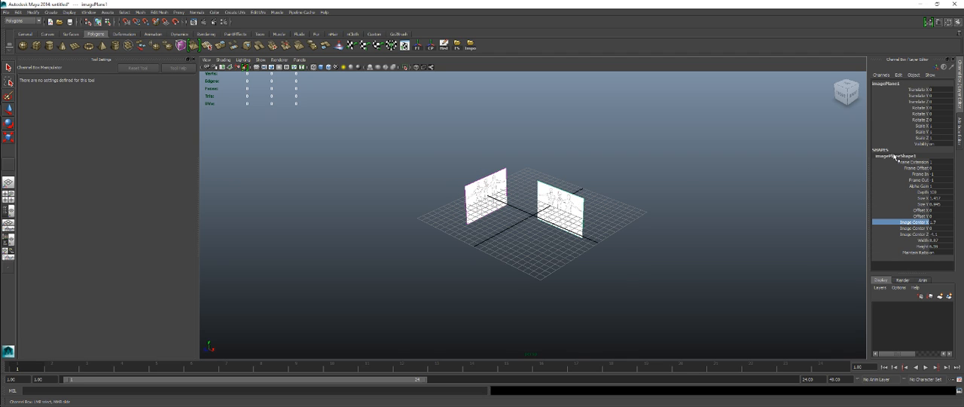
pyautogui.click(914, 236)
pyautogui.moveTo(766, 195); pyautogui.dragTo(742, 202, button='middle')
pyautogui.keyDown('alt'); pyautogui.moveTo(742, 202); pyautogui.dragTo(554, 178); pyautogui.keyUp('alt')
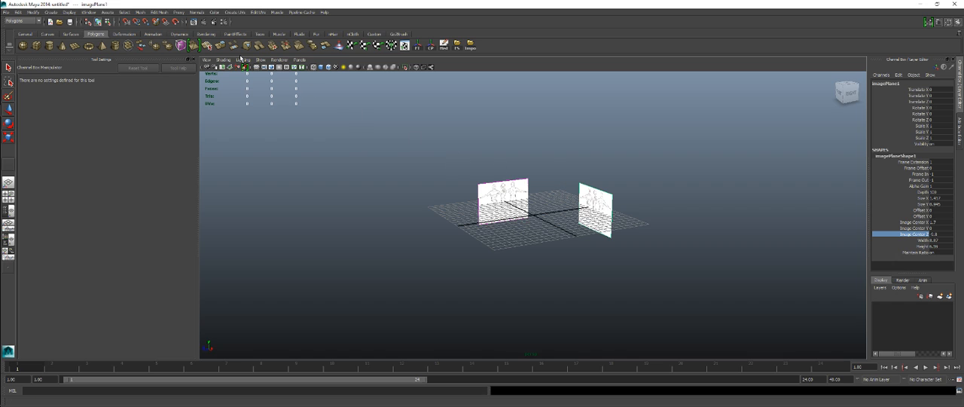
# Step: Hide the image planes in the perspective view only, keeping them displayed in the front and side views
pyautogui.click(261, 59)
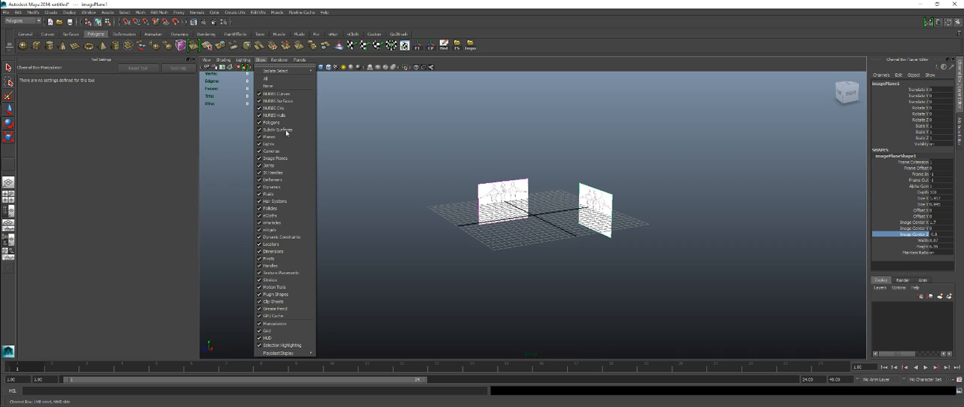
pyautogui.click(279, 158)
pyautogui.press('space')
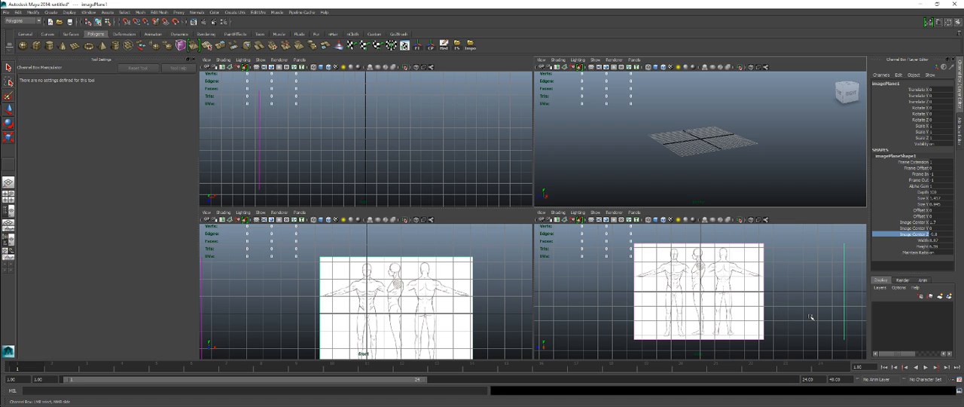
pyautogui.press('space')
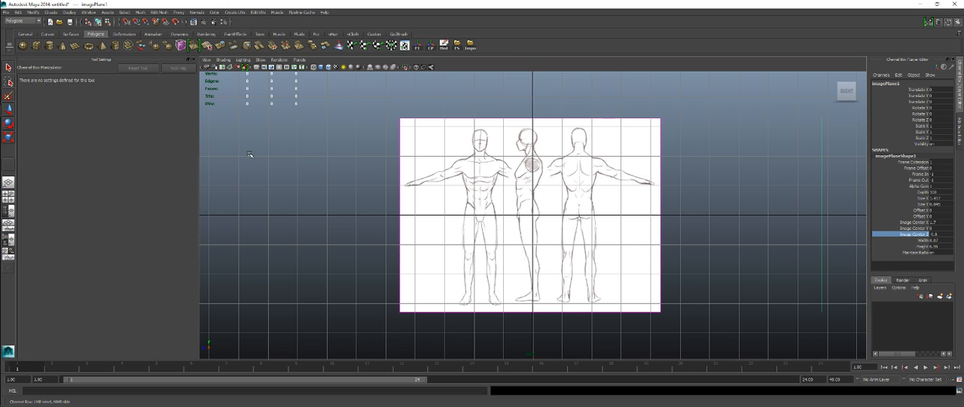
pyautogui.press('space')
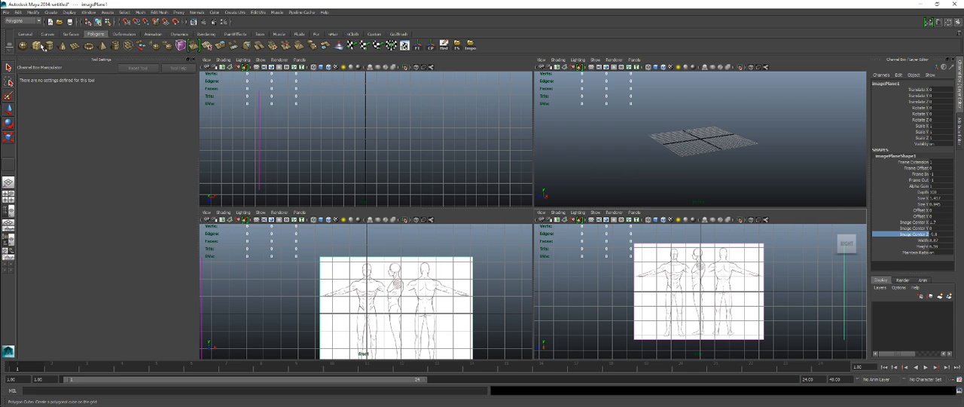
# Step: Create a polygon cube at the origin and turn on X-Ray shading in the side and front views
pyautogui.click(42, 47)
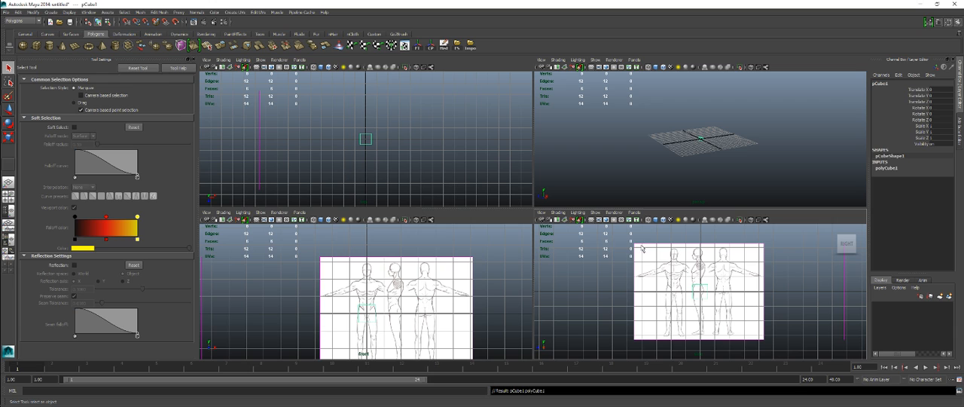
pyautogui.click(621, 214)
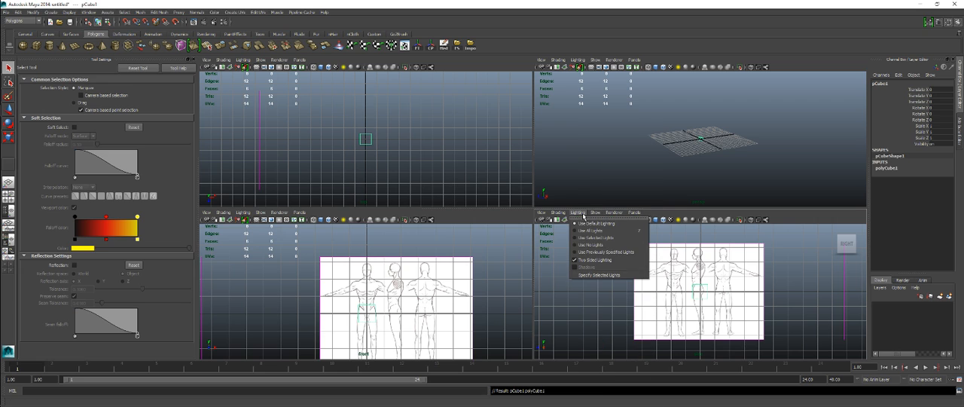
pyautogui.moveTo(558, 213)
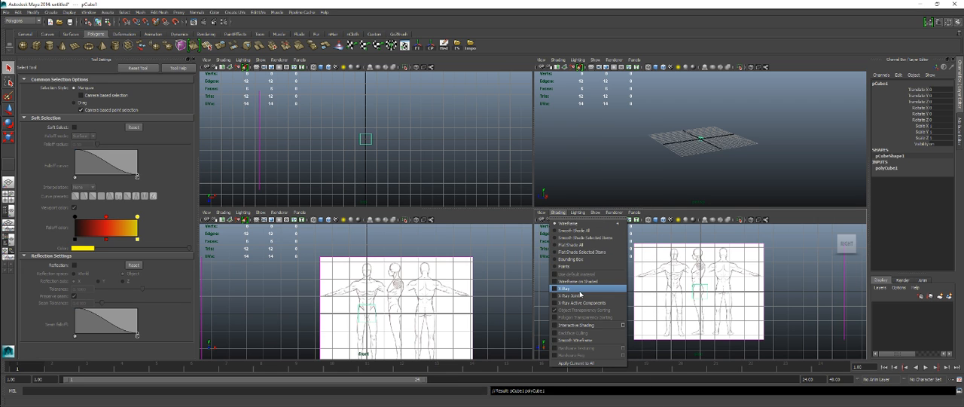
pyautogui.click(581, 293)
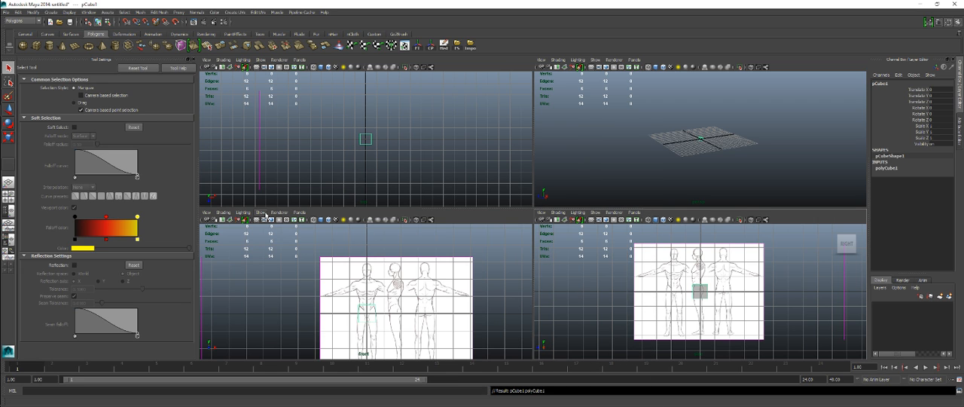
pyautogui.click(223, 212)
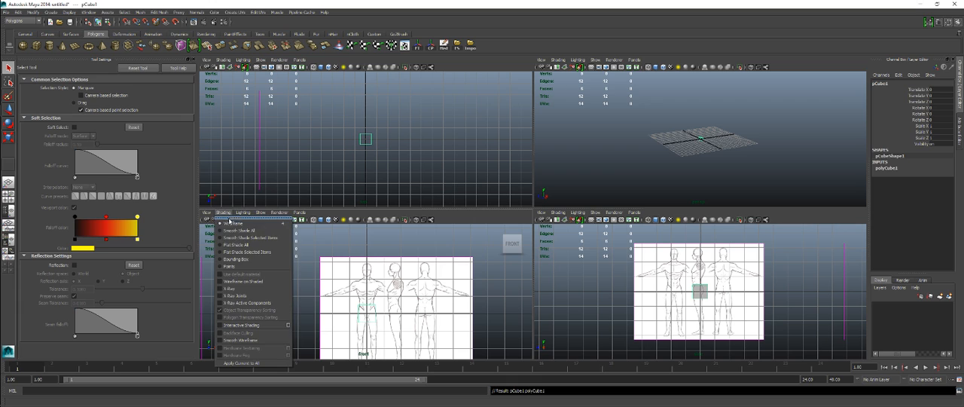
pyautogui.click(241, 289)
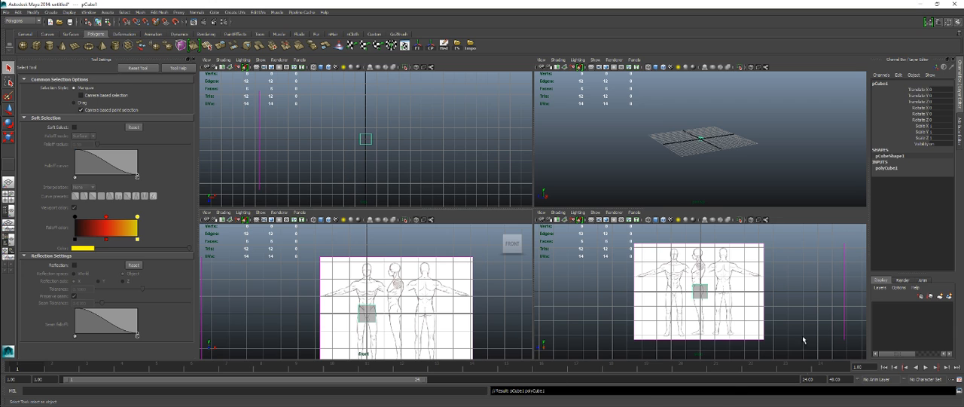
# Step: Set the cube's width, height and depth subdivisions to 2
pyautogui.click(888, 168)
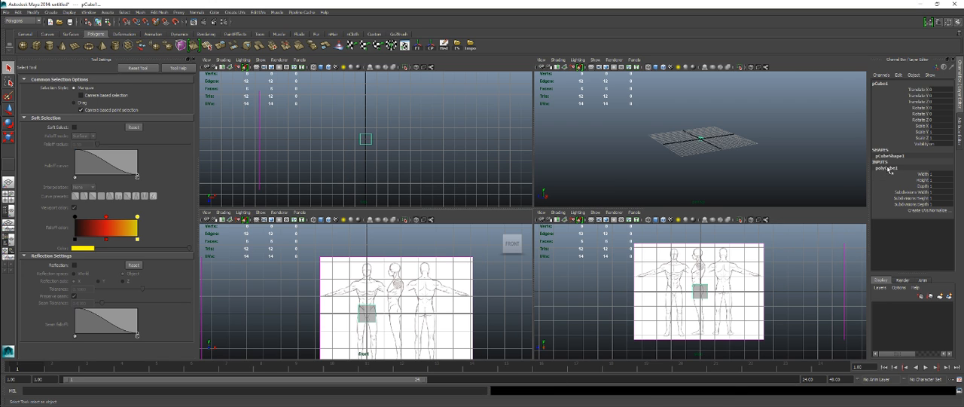
pyautogui.moveTo(940, 192); pyautogui.dragTo(933, 205)
pyautogui.press('Return')
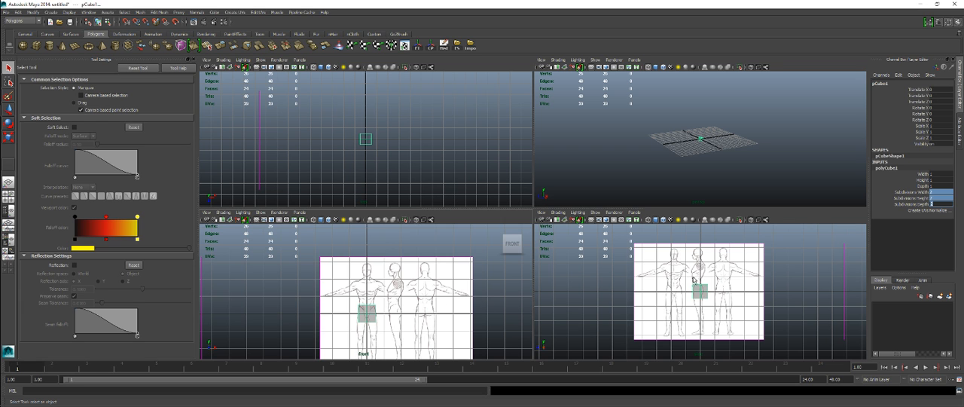
# Step: Move the cube's top row of vertices straight up to the figure's collarbone level in the front view
pyautogui.press('space')
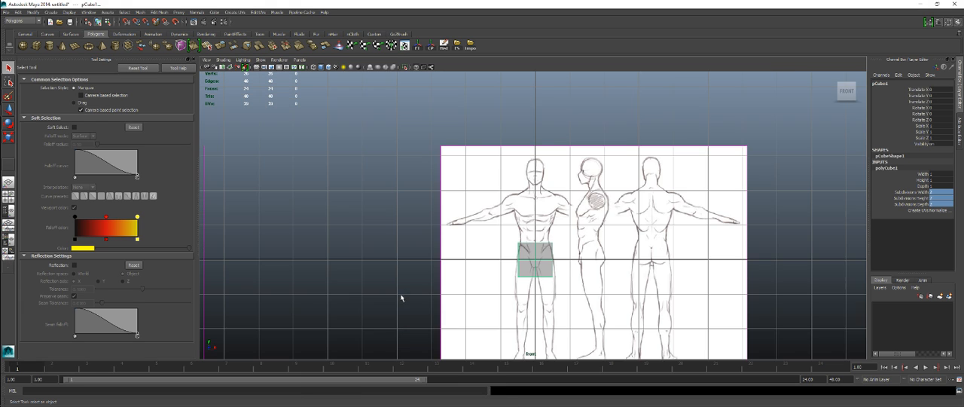
pyautogui.keyDown('alt'); pyautogui.moveTo(445, 252); pyautogui.dragTo(603, 286, button='right'); pyautogui.keyUp('alt')
pyautogui.moveTo(480, 250)
pyautogui.keyDown('alt'); pyautogui.mouseDown(button='middle')
pyautogui.moveTo(459, 190)
pyautogui.moveTo(462, 216)
pyautogui.mouseUp(button='middle'); pyautogui.keyUp('alt')
pyautogui.keyDown('alt'); pyautogui.moveTo(437, 216); pyautogui.dragTo(463, 215, button='right'); pyautogui.keyUp('alt')
pyautogui.keyDown('alt'); pyautogui.moveTo(463, 215); pyautogui.dragTo(469, 239, button='middle'); pyautogui.keyUp('alt')
pyautogui.keyDown('alt'); pyautogui.moveTo(469, 238); pyautogui.dragTo(498, 239, button='right'); pyautogui.keyUp('alt')
pyautogui.keyDown('alt'); pyautogui.moveTo(498, 239); pyautogui.dragTo(486, 261, button='middle'); pyautogui.keyUp('alt')
pyautogui.moveTo(506, 279); pyautogui.dragTo(461, 227, button='right')
pyautogui.moveTo(400, 203); pyautogui.dragTo(519, 277)
pyautogui.press('w')
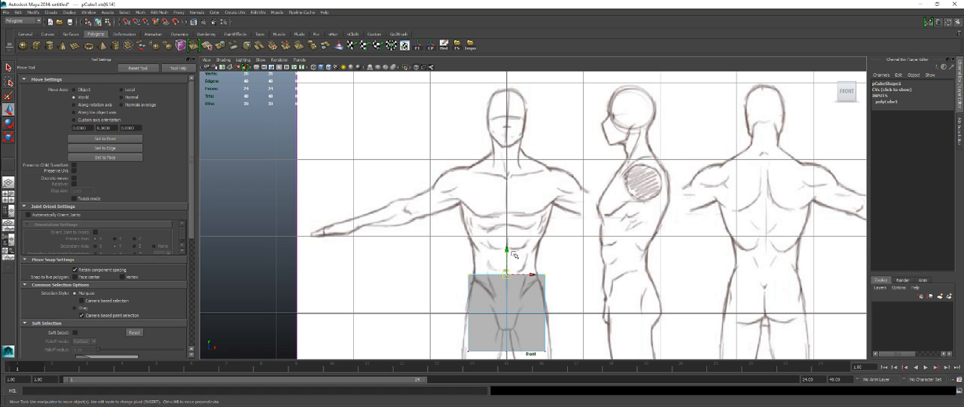
pyautogui.moveTo(508, 250); pyautogui.dragTo(501, 141)
# Step: Scale the top row of vertices wider to the shoulders and lower it slightly onto the collarbone line
pyautogui.scroll(3, 501, 142)
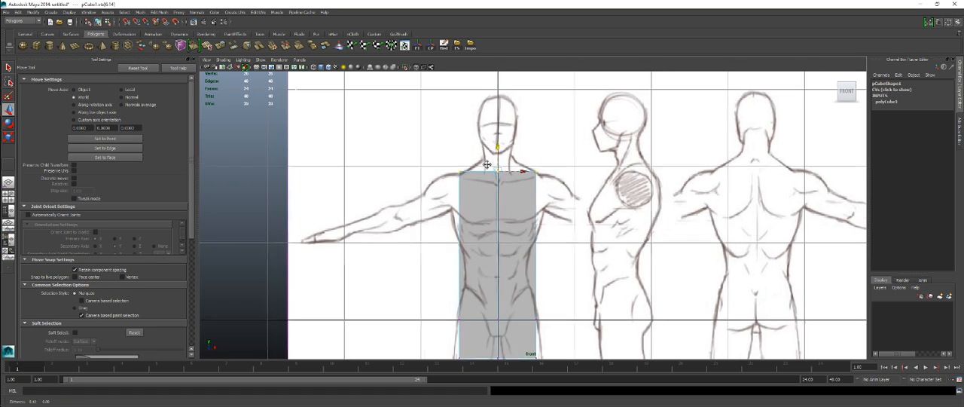
pyautogui.moveTo(428, 149); pyautogui.dragTo(537, 170)
pyautogui.press('r')
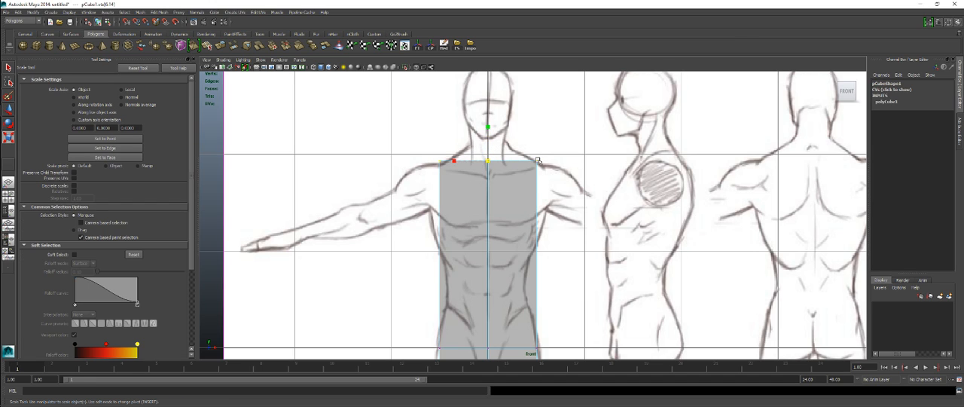
pyautogui.hotkey('ctrl', 'z')
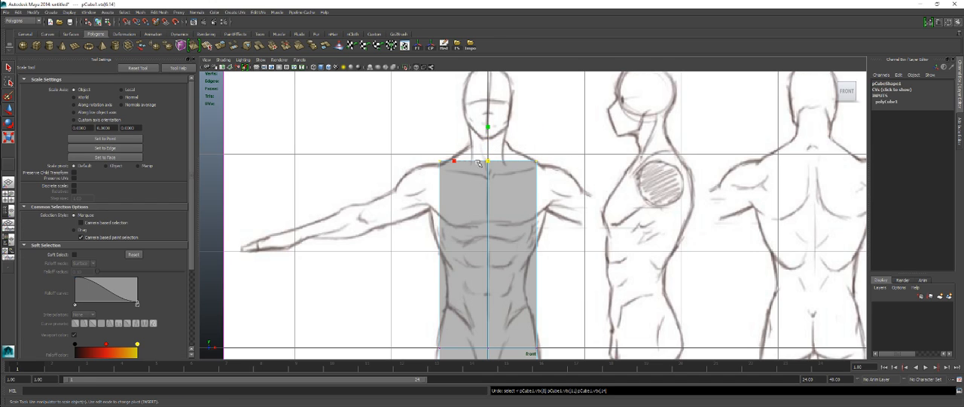
pyautogui.moveTo(455, 161); pyautogui.dragTo(450, 162)
pyautogui.press('w')
pyautogui.moveTo(486, 131); pyautogui.dragTo(487, 135)
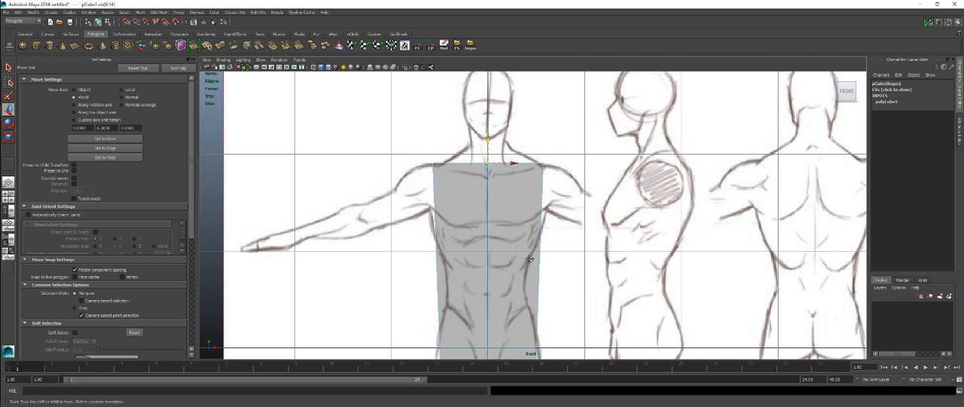
# Step: Raise the middle row of vertices to the figure's waist and scale it narrower to match the waist width
pyautogui.keyDown('alt'); pyautogui.moveTo(529, 263); pyautogui.dragTo(530, 196, button='middle'); pyautogui.keyUp('alt')
pyautogui.moveTo(404, 250); pyautogui.dragTo(560, 284)
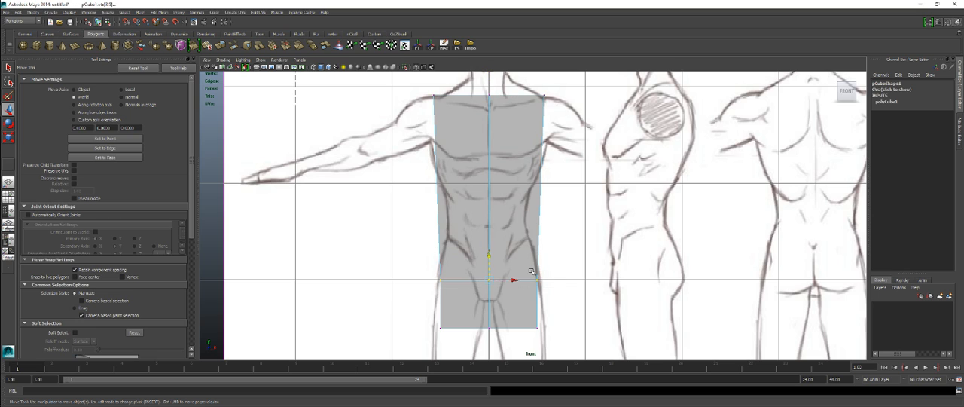
pyautogui.moveTo(489, 259); pyautogui.dragTo(489, 192)
pyautogui.press('r')
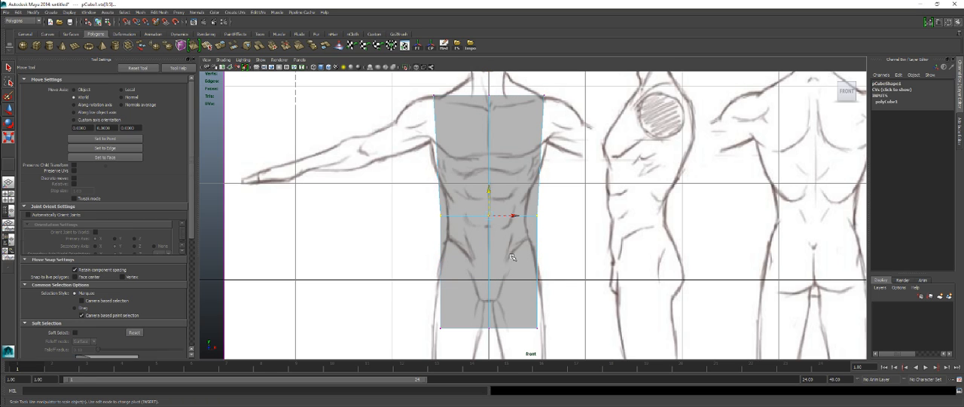
pyautogui.moveTo(452, 216); pyautogui.dragTo(462, 213)
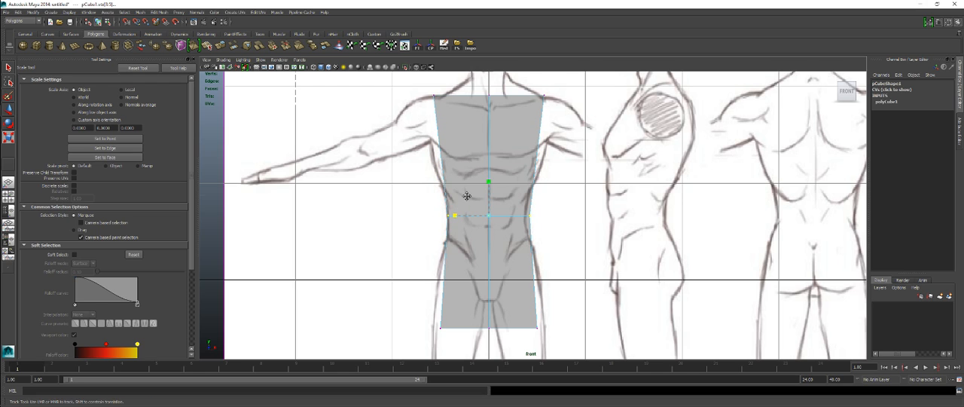
pyautogui.keyDown('alt'); pyautogui.moveTo(467, 204); pyautogui.dragTo(468, 222, button='middle'); pyautogui.keyUp('alt')
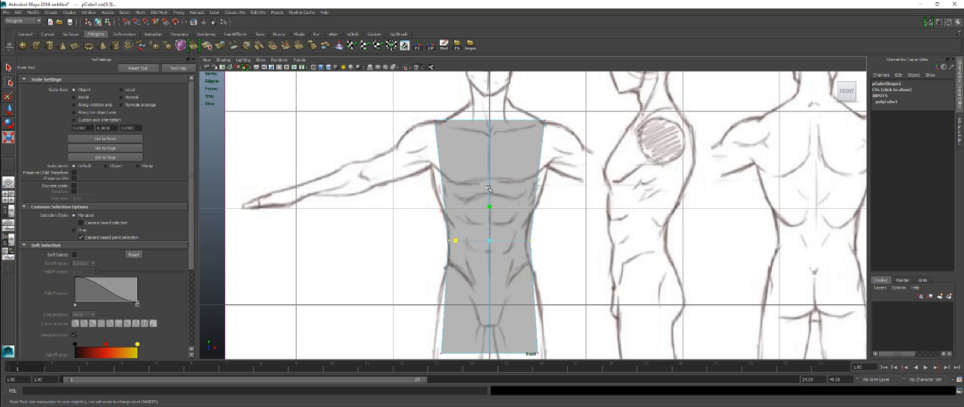
# Step: Raise the cube's bottom row of vertices to the figure's crotch level in the front view
pyautogui.keyDown('alt'); pyautogui.moveTo(485, 283); pyautogui.dragTo(477, 231, button='middle'); pyautogui.keyUp('alt')
pyautogui.moveTo(386, 264); pyautogui.dragTo(590, 317)
pyautogui.press('w')
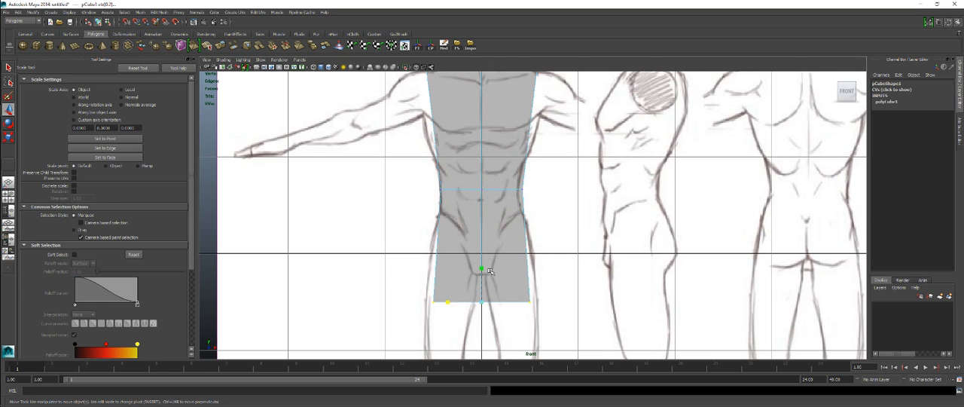
pyautogui.moveTo(482, 277); pyautogui.dragTo(485, 251)
# Step: Raise the bottom outer corner vertices to the hips and scale them slightly narrower to match the hip outline
pyautogui.moveTo(409, 257); pyautogui.dragTo(445, 305)
pyautogui.moveTo(517, 265); pyautogui.dragTo(546, 293)
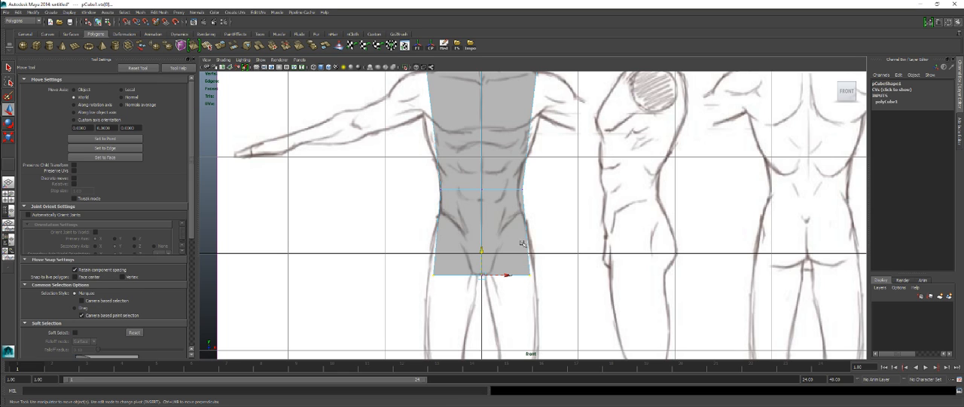
pyautogui.moveTo(481, 246); pyautogui.dragTo(481, 204)
pyautogui.press('r')
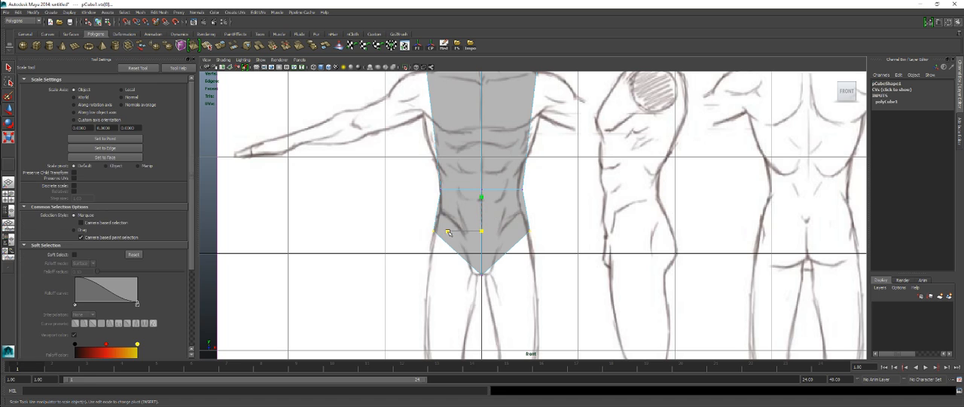
pyautogui.moveTo(448, 230); pyautogui.dragTo(451, 228)
pyautogui.press('w')
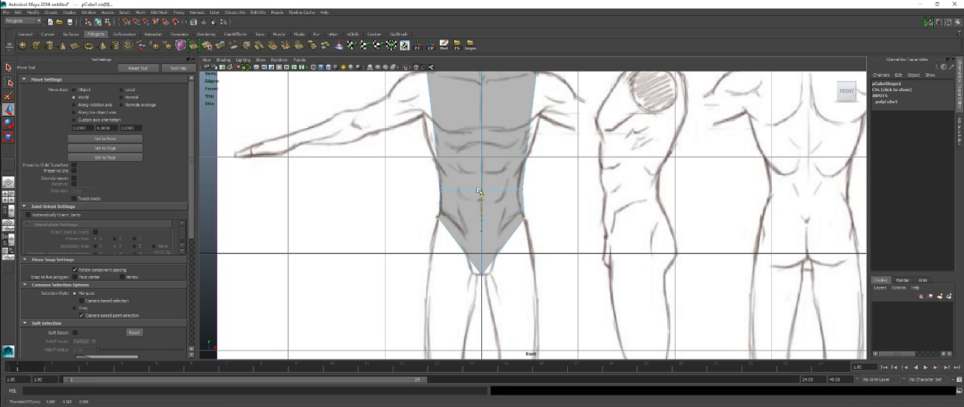
# Step: Raise the middle vertices of the top row slightly toward the base of the neck
pyautogui.keyDown('alt'); pyautogui.moveTo(514, 125); pyautogui.dragTo(507, 208, button='middle'); pyautogui.keyUp('alt')
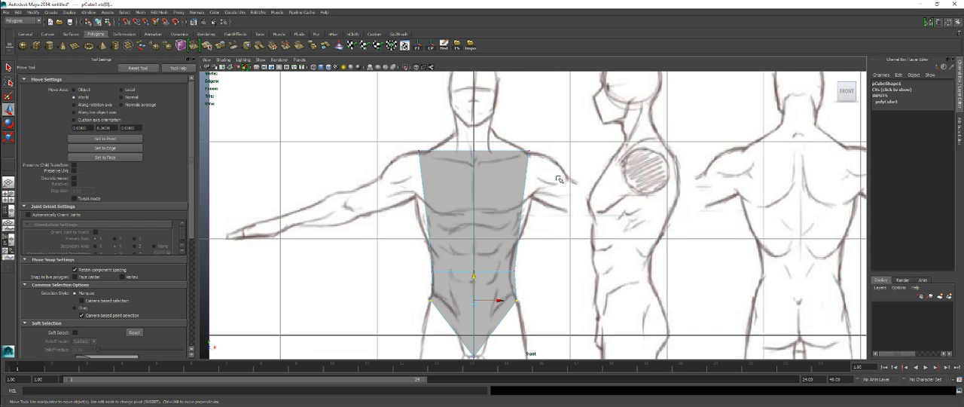
pyautogui.moveTo(470, 109); pyautogui.dragTo(498, 161)
pyautogui.moveTo(477, 128); pyautogui.dragTo(475, 119)
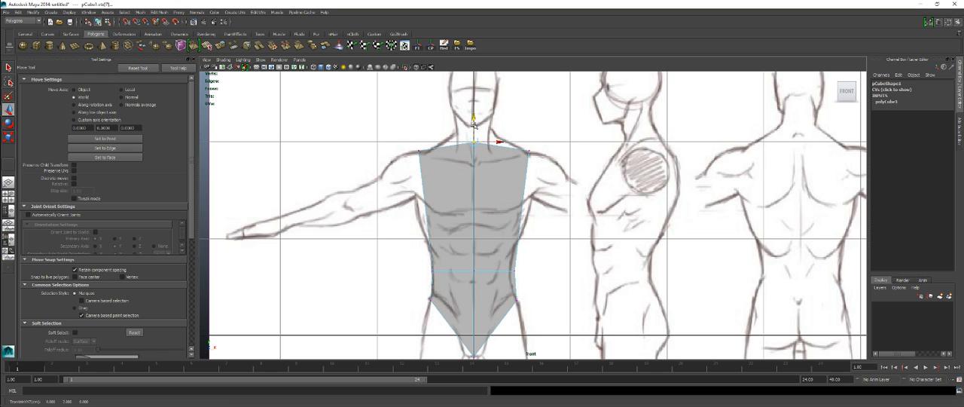
# Step: In the side view, pull the bottom rear vertices forward to the body and align the front column with the belly outline
pyautogui.press('space')
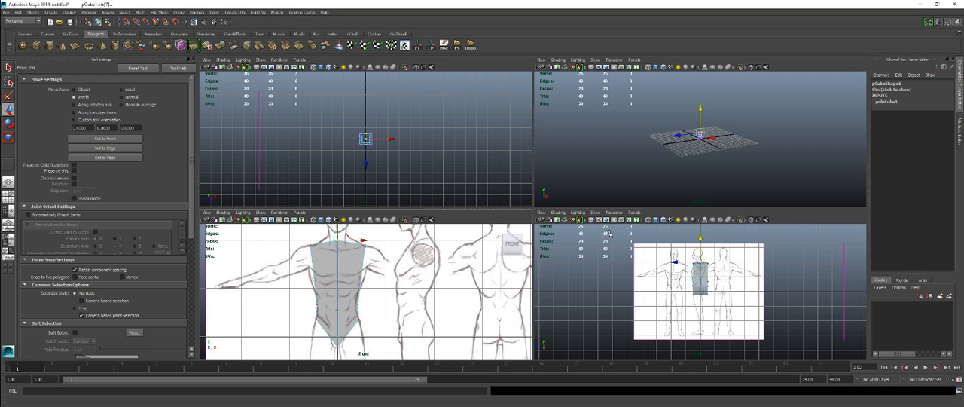
pyautogui.press('space')
pyautogui.scroll(6, 516, 252)
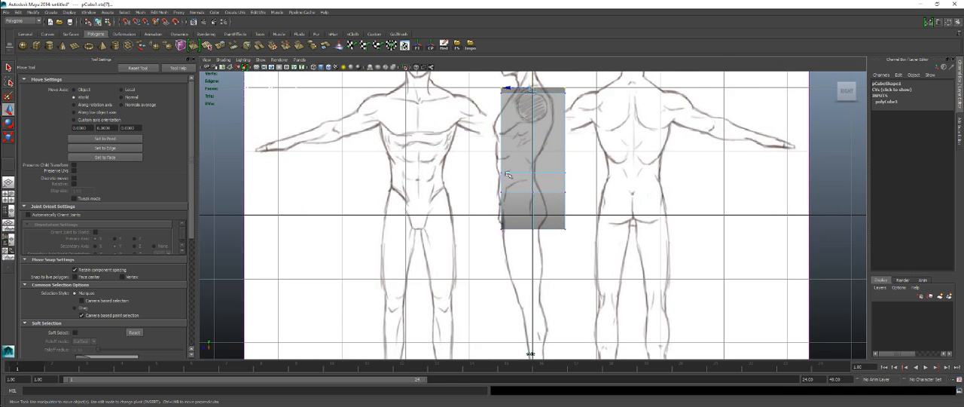
pyautogui.scroll(4, 515, 253)
pyautogui.moveTo(486, 276); pyautogui.dragTo(533, 299)
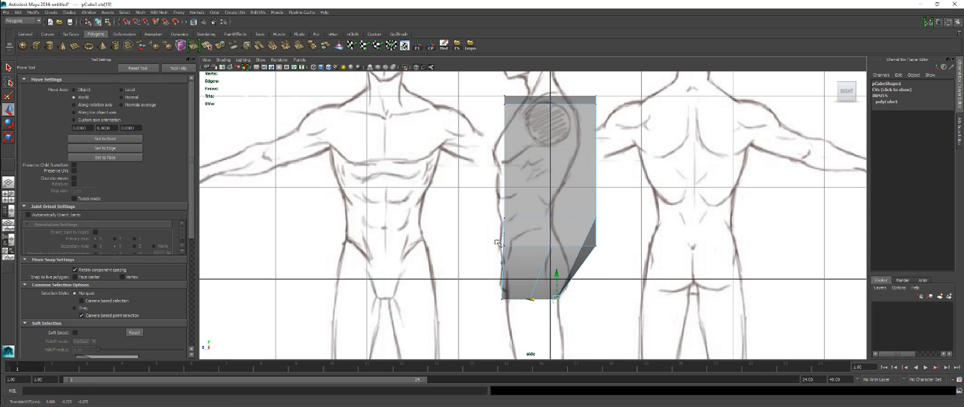
pyautogui.moveTo(495, 89); pyautogui.dragTo(515, 256)
pyautogui.moveTo(478, 170); pyautogui.dragTo(474, 171)
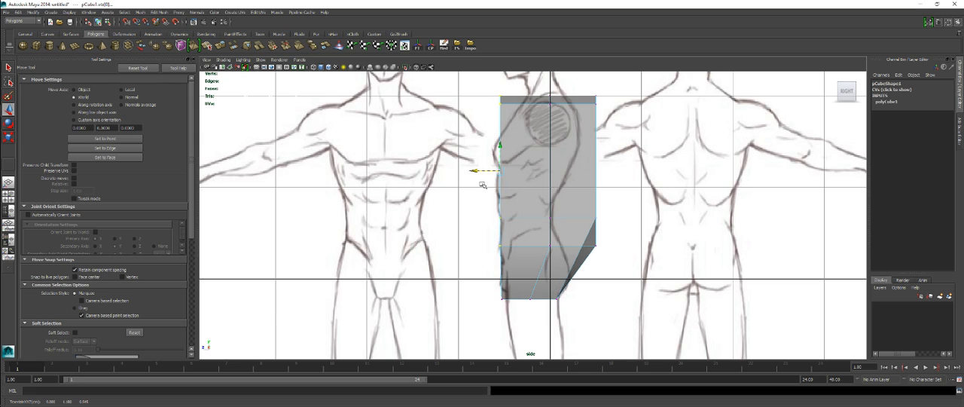
# Step: Move the rear hip and waist vertices forward onto the figure's buttock and lower-back outline in the side view
pyautogui.moveTo(588, 237); pyautogui.dragTo(612, 271)
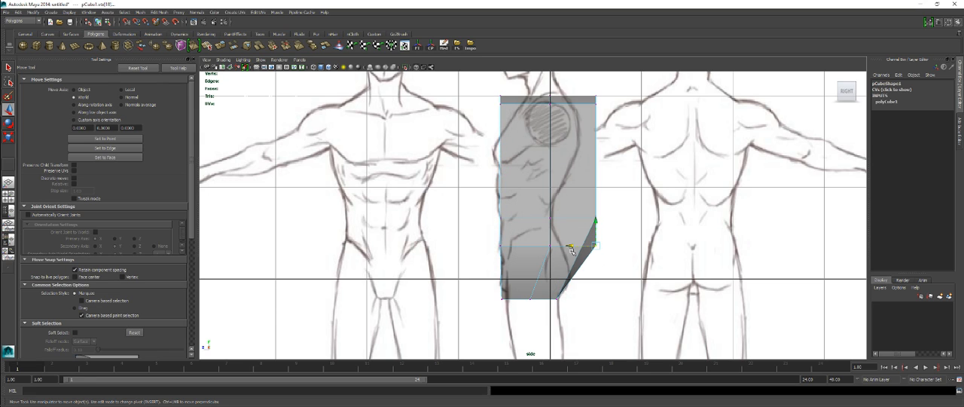
pyautogui.moveTo(549, 246); pyautogui.dragTo(516, 253)
pyautogui.moveTo(580, 202); pyautogui.dragTo(607, 238)
pyautogui.moveTo(566, 218); pyautogui.dragTo(515, 221)
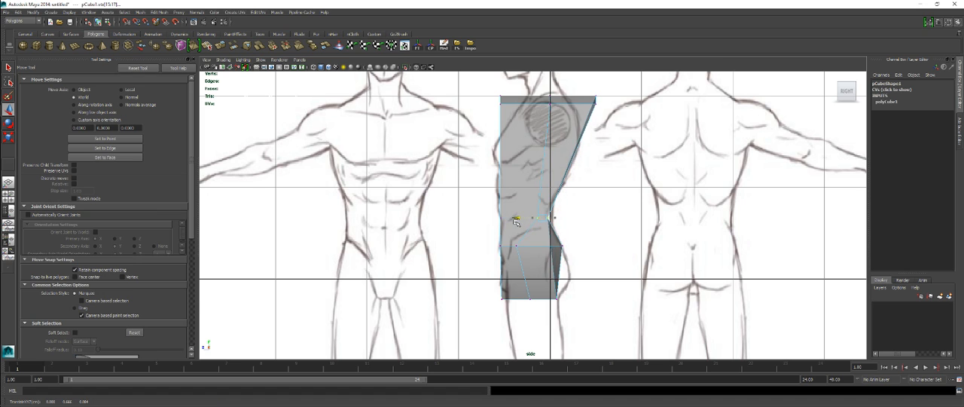
# Step: Turn on shaded display in the perspective view and inspect the torso block from several angles
pyautogui.press('space')
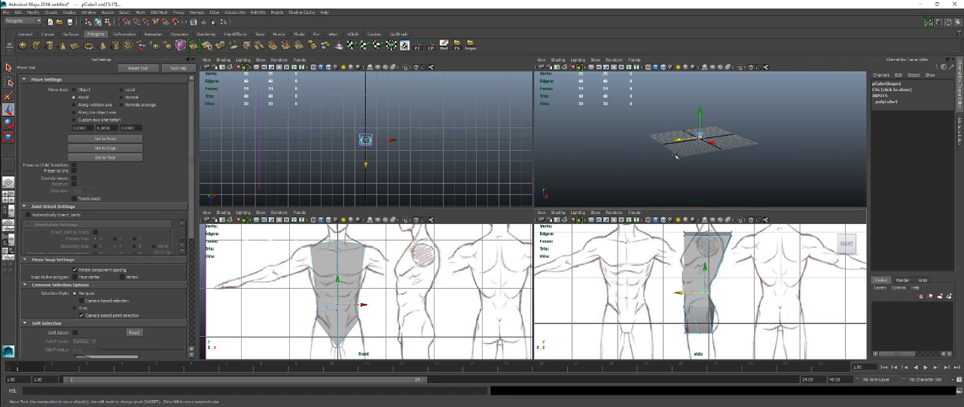
pyautogui.keyDown('alt'); pyautogui.moveTo(675, 157); pyautogui.dragTo(659, 158); pyautogui.keyUp('alt')
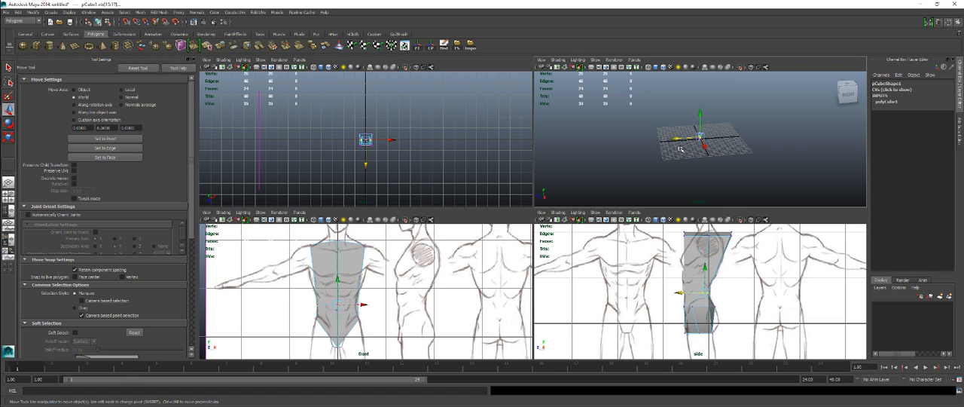
pyautogui.keyDown('alt'); pyautogui.moveTo(698, 146); pyautogui.dragTo(670, 166, button='middle'); pyautogui.keyUp('alt')
pyautogui.keyDown('alt'); pyautogui.moveTo(637, 156); pyautogui.dragTo(747, 178, button='right'); pyautogui.keyUp('alt')
pyautogui.keyDown('alt'); pyautogui.moveTo(748, 179); pyautogui.dragTo(693, 155); pyautogui.keyUp('alt')
pyautogui.press('5')
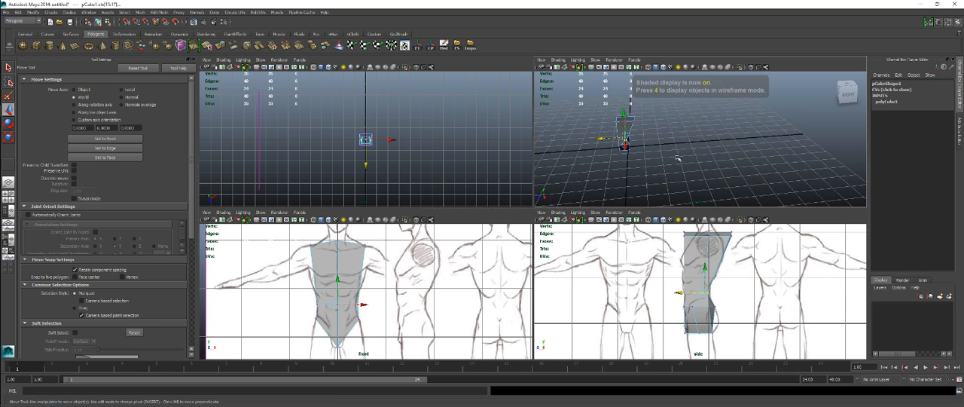
pyautogui.press('space')
pyautogui.keyDown('alt'); pyautogui.moveTo(569, 165); pyautogui.dragTo(603, 242, button='right'); pyautogui.keyUp('alt')
pyautogui.moveTo(603, 242)
pyautogui.keyDown('alt'); pyautogui.mouseDown()
pyautogui.moveTo(540, 218)
pyautogui.moveTo(465, 237)
pyautogui.moveTo(482, 251)
pyautogui.moveTo(592, 233)
pyautogui.moveTo(538, 232)
pyautogui.moveTo(490, 215)
pyautogui.moveTo(517, 190)
pyautogui.moveTo(549, 229)
pyautogui.mouseUp(); pyautogui.keyUp('alt')
pyautogui.press('space')
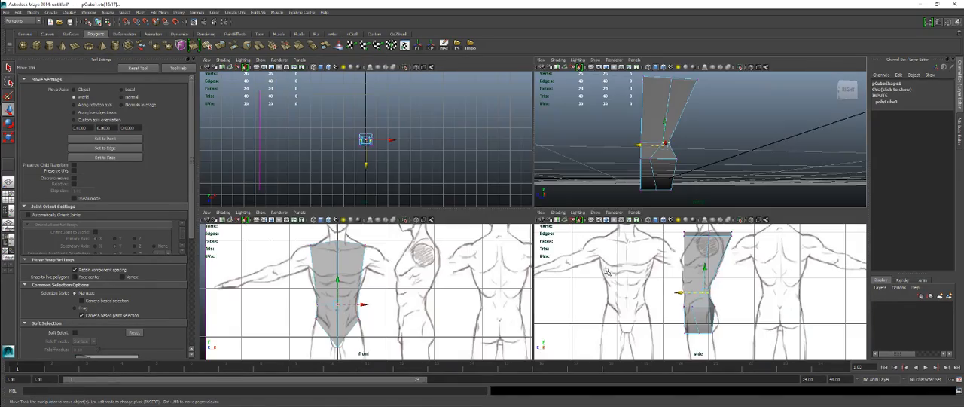
# Step: Move the middle vertices of the waist row forward to the centre of the torso's side profile
pyautogui.press('space')
pyautogui.keyDown('alt'); pyautogui.moveTo(549, 259); pyautogui.dragTo(568, 289, button='middle'); pyautogui.keyUp('alt')
pyautogui.keyDown('alt'); pyautogui.moveTo(567, 289); pyautogui.dragTo(640, 288, button='right'); pyautogui.keyUp('alt')
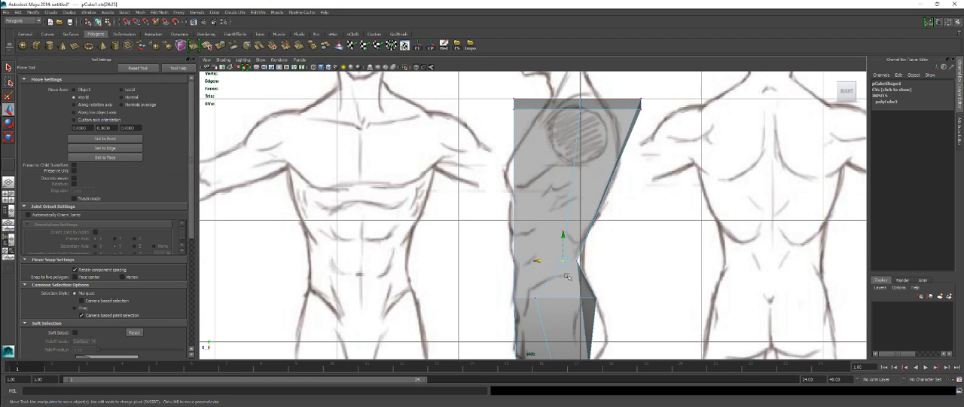
pyautogui.moveTo(544, 261); pyautogui.dragTo(536, 261)
# Step: Lower the front and back vertices of the top row onto the chest and upper-back outline in the side view
pyautogui.keyDown('alt'); pyautogui.moveTo(552, 183); pyautogui.dragTo(535, 251, button='middle'); pyautogui.keyUp('alt')
pyautogui.click(531, 201)
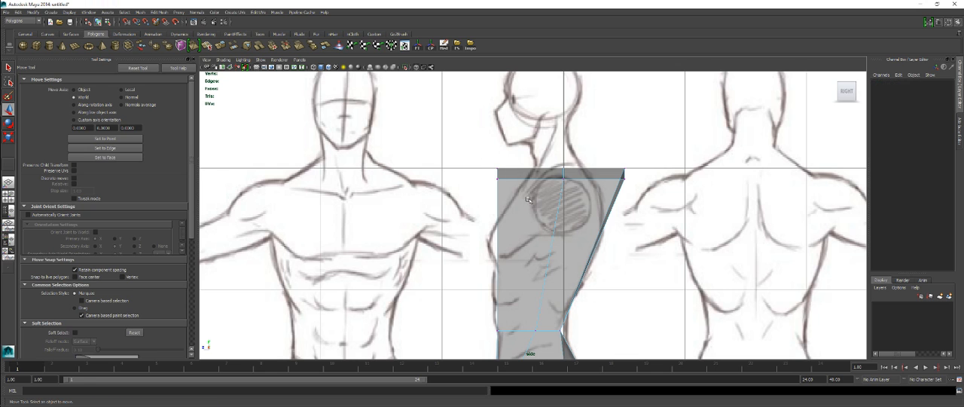
pyautogui.moveTo(468, 147); pyautogui.dragTo(517, 189)
pyautogui.press('space')
pyautogui.keyDown('alt'); pyautogui.moveTo(609, 143); pyautogui.dragTo(750, 298); pyautogui.keyUp('alt')
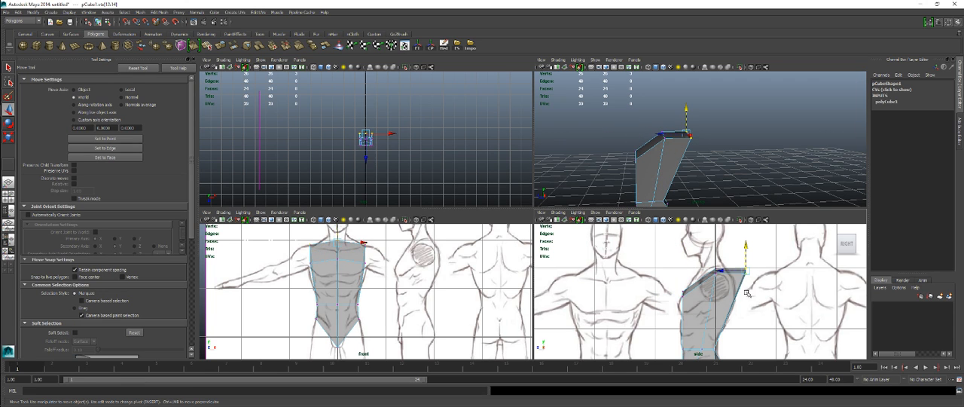
pyautogui.moveTo(746, 272); pyautogui.dragTo(736, 284)
# Step: Move the middle vertices of the hip row back to midway between the front and rear edges in the side view
pyautogui.keyDown('alt'); pyautogui.moveTo(739, 334); pyautogui.dragTo(728, 258, button='middle'); pyautogui.keyUp('alt')
pyautogui.keyDown('alt'); pyautogui.moveTo(728, 259); pyautogui.dragTo(769, 323, button='right'); pyautogui.keyUp('alt')
pyautogui.keyDown('alt'); pyautogui.moveTo(735, 320); pyautogui.dragTo(727, 274, button='middle'); pyautogui.keyUp('alt')
pyautogui.moveTo(628, 300)
pyautogui.mouseDown()
pyautogui.moveTo(645, 319)
pyautogui.moveTo(619, 307)
pyautogui.mouseUp()
pyautogui.click(633, 250)
pyautogui.moveTo(629, 249); pyautogui.dragTo(641, 244)
# Step: Examine the reshaped torso block in the perspective view, comparing its side and front profiles
pyautogui.keyDown('alt'); pyautogui.moveTo(700, 181); pyautogui.dragTo(706, 130, button='middle'); pyautogui.keyUp('alt')
pyautogui.keyDown('alt'); pyautogui.moveTo(706, 134); pyautogui.dragTo(730, 146); pyautogui.keyUp('alt')
pyautogui.keyDown('alt'); pyautogui.moveTo(717, 174); pyautogui.dragTo(691, 147); pyautogui.keyUp('alt')
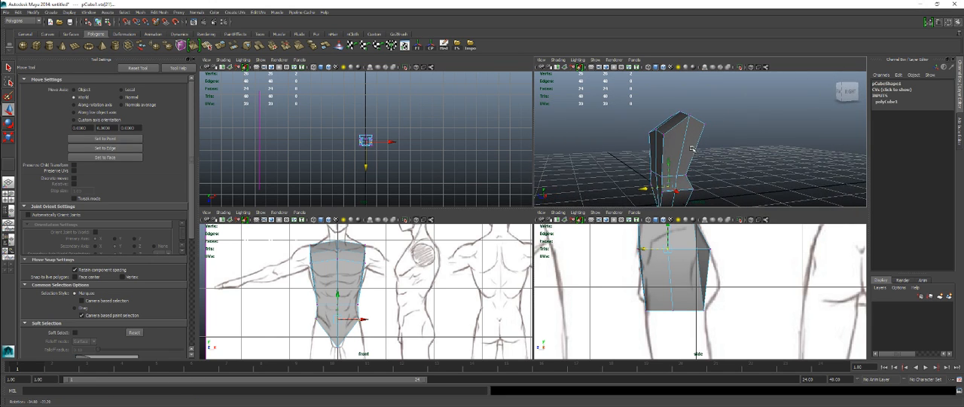
pyautogui.keyDown('alt'); pyautogui.moveTo(439, 271); pyautogui.dragTo(440, 269, button='middle'); pyautogui.keyUp('alt')
pyautogui.keyDown('alt'); pyautogui.moveTo(691, 275); pyautogui.dragTo(693, 311, button='middle'); pyautogui.keyUp('alt')
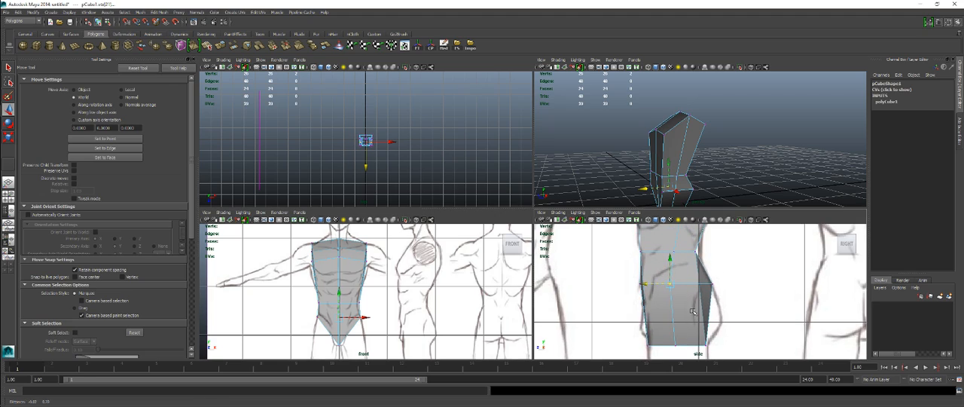
pyautogui.press('space')
pyautogui.keyDown('alt'); pyautogui.moveTo(585, 257); pyautogui.dragTo(516, 254); pyautogui.keyUp('alt')
pyautogui.press('space')
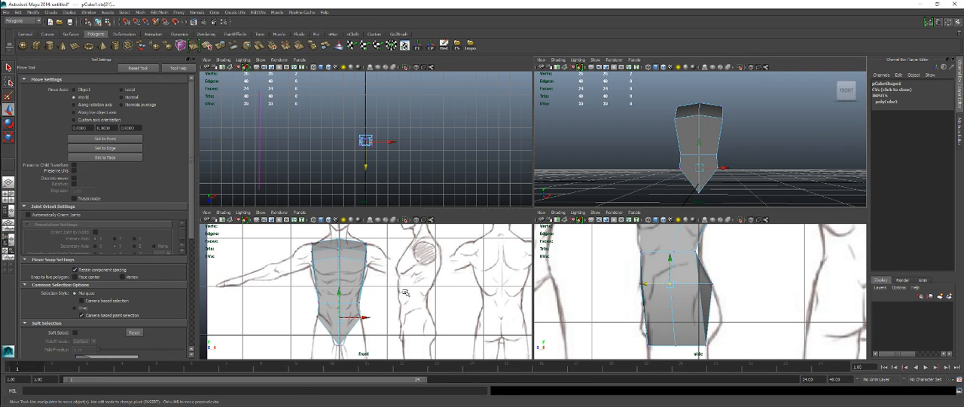
# Step: Insert a horizontal edge loop around the torso just below the chest muscles, using the Insert Edge Loop tool
pyautogui.press('space')
pyautogui.moveTo(496, 194)
pyautogui.mouseDown(button='right')
pyautogui.moveTo(526, 185)
pyautogui.moveTo(498, 193)
pyautogui.mouseUp(button='right')
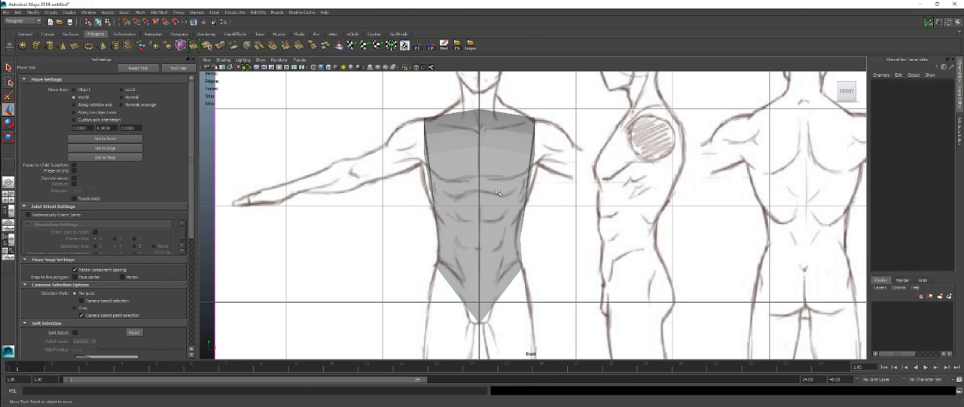
pyautogui.click(498, 192)
pyautogui.keyDown('shift'); pyautogui.rightClick(497, 190); pyautogui.keyUp('shift')
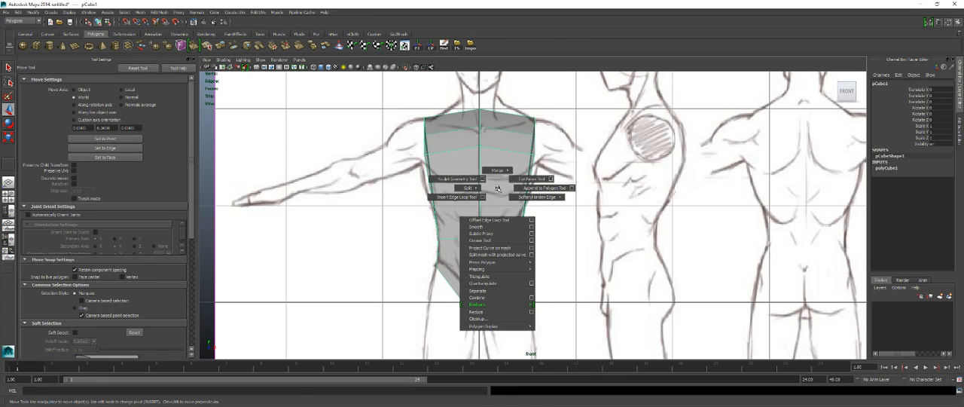
pyautogui.click(449, 197)
pyautogui.moveTo(480, 198); pyautogui.dragTo(480, 202)
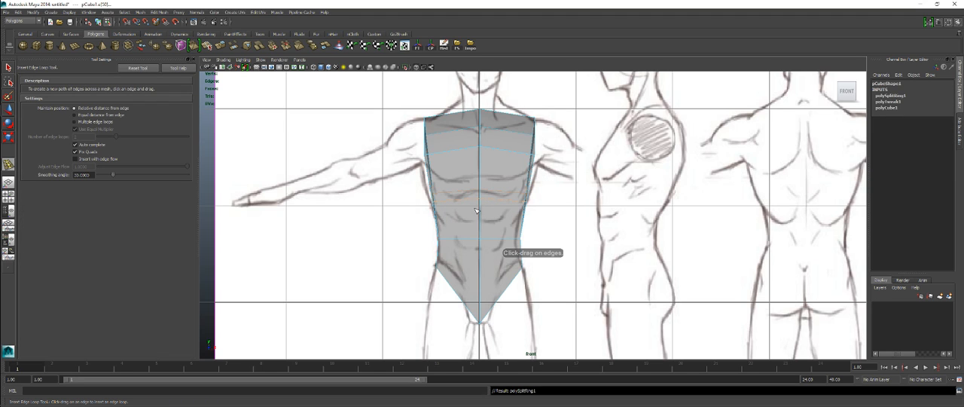
# Step: Scale the new edge loop slightly wider to match the rib cage outline in the front view
pyautogui.press('r')
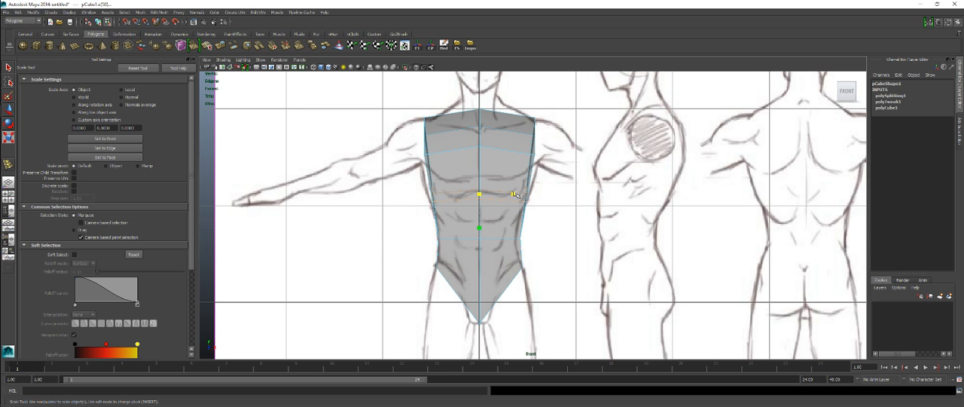
pyautogui.moveTo(514, 194); pyautogui.dragTo(516, 195)
pyautogui.keyDown('alt'); pyautogui.moveTo(493, 181); pyautogui.dragTo(498, 227, button='middle'); pyautogui.keyUp('alt')
pyautogui.keyDown('alt'); pyautogui.moveTo(499, 227); pyautogui.dragTo(481, 239, button='right'); pyautogui.keyUp('alt')
pyautogui.keyDown('alt'); pyautogui.moveTo(482, 240); pyautogui.dragTo(525, 226, button='middle'); pyautogui.keyUp('alt')
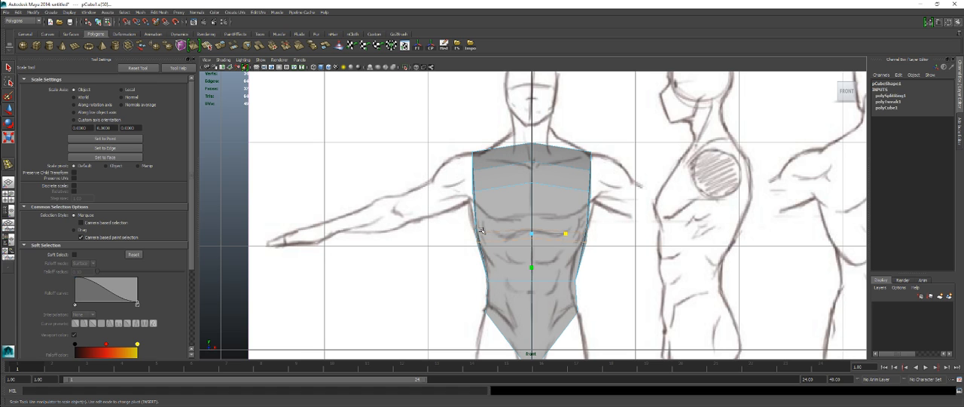
pyautogui.keyDown('alt'); pyautogui.moveTo(490, 236); pyautogui.dragTo(500, 158, button='middle'); pyautogui.keyUp('alt')
pyautogui.keyDown('alt'); pyautogui.moveTo(500, 160); pyautogui.dragTo(520, 190, button='right'); pyautogui.keyUp('alt')
pyautogui.keyDown('alt'); pyautogui.moveTo(521, 191); pyautogui.dragTo(520, 249, button='middle'); pyautogui.keyUp('alt')
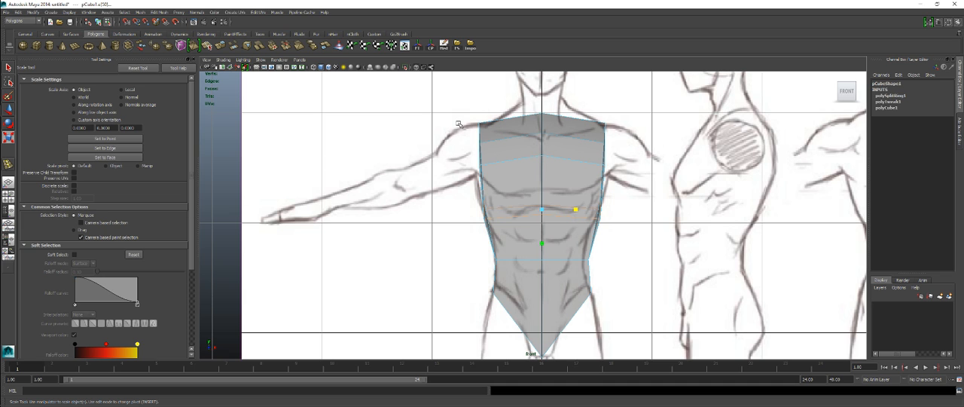
# Step: Move the chest-row side vertices below one shoulder outward to the armpit outline in the front view
pyautogui.keyDown('alt'); pyautogui.moveTo(490, 256); pyautogui.dragTo(473, 248, button='middle'); pyautogui.keyUp('alt')
pyautogui.keyDown('alt'); pyautogui.moveTo(426, 261); pyautogui.dragTo(496, 261, button='right'); pyautogui.keyUp('alt')
pyautogui.moveTo(472, 165)
pyautogui.keyDown('alt'); pyautogui.mouseDown(button='middle')
pyautogui.moveTo(476, 199)
pyautogui.moveTo(476, 171)
pyautogui.mouseUp(button='middle'); pyautogui.keyUp('alt')
pyautogui.moveTo(480, 168); pyautogui.dragTo(451, 165, button='right')
pyautogui.moveTo(454, 158); pyautogui.dragTo(480, 176)
pyautogui.press('w')
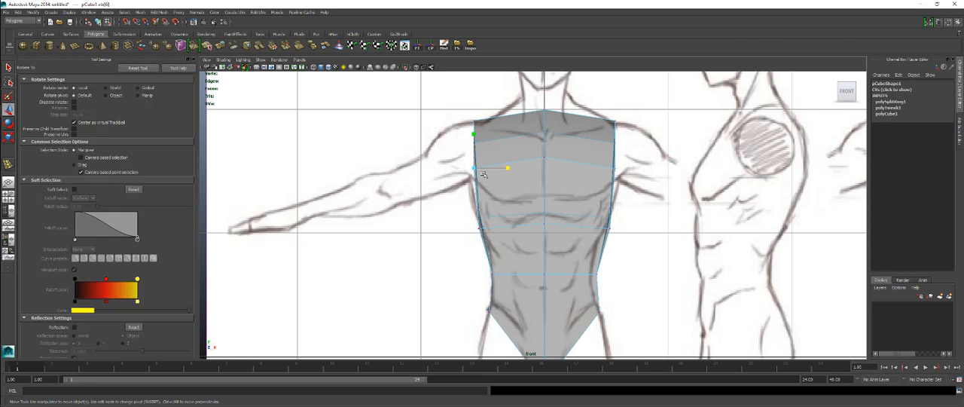
pyautogui.hotkey('ctrl', 'z')
pyautogui.moveTo(459, 161); pyautogui.dragTo(481, 175)
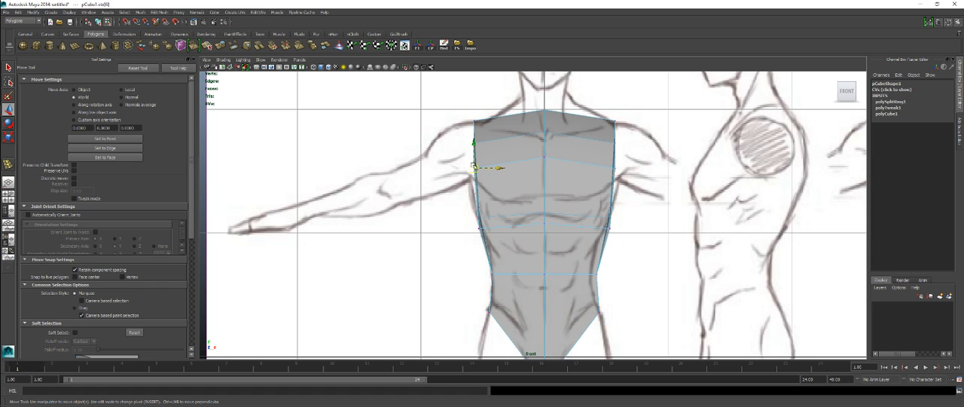
pyautogui.press('space')
pyautogui.press('space')
pyautogui.keyDown('alt'); pyautogui.moveTo(517, 176); pyautogui.dragTo(556, 208); pyautogui.keyUp('alt')
pyautogui.press('space')
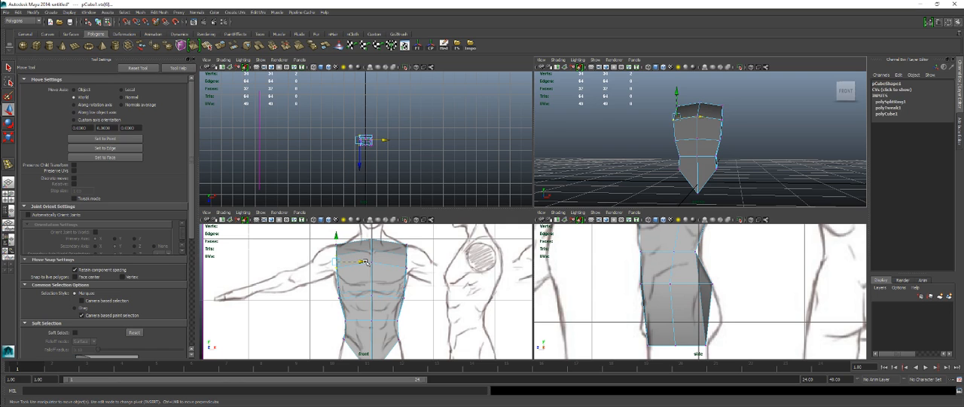
pyautogui.moveTo(364, 262); pyautogui.dragTo(363, 263)
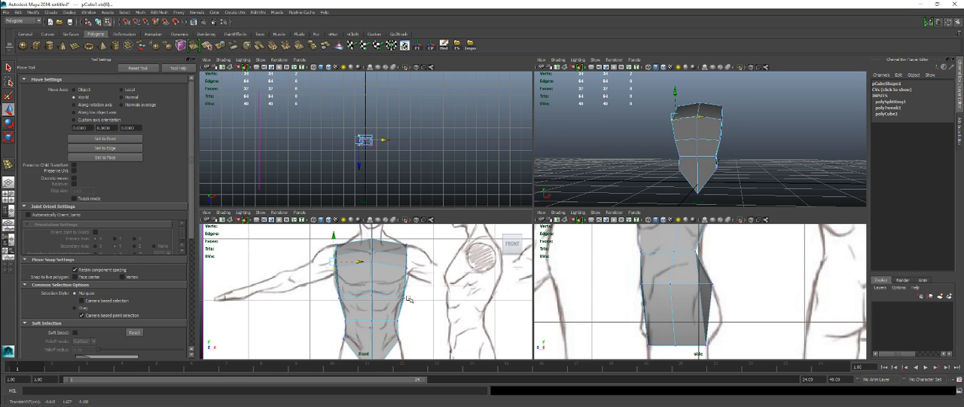
# Step: Check the adjusted chest side against the front drawing and in the perspective view, and undo the last change
pyautogui.press('space')
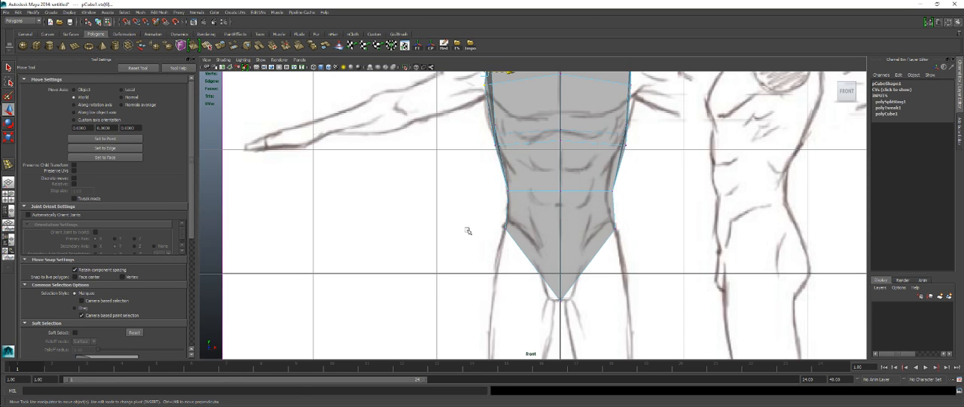
pyautogui.scroll(3, 444, 271)
pyautogui.scroll(2, 433, 301)
pyautogui.scroll(2, 460, 294)
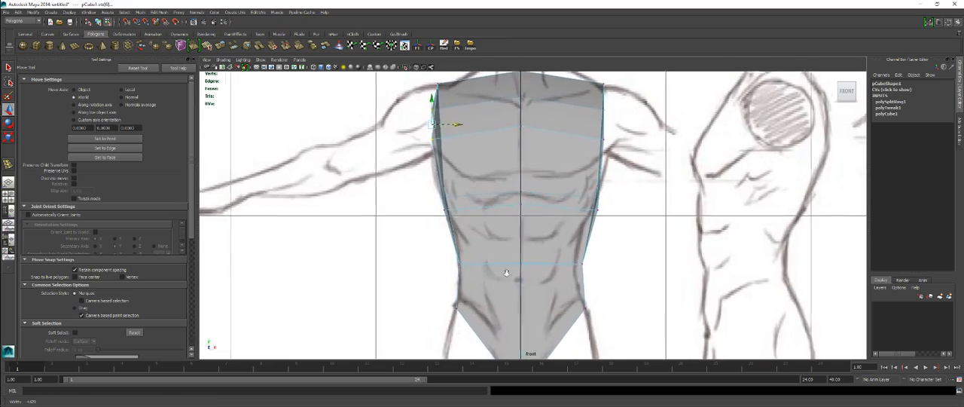
pyautogui.press('space')
pyautogui.press('space')
pyautogui.keyDown('alt'); pyautogui.moveTo(477, 215); pyautogui.dragTo(552, 209); pyautogui.keyUp('alt')
pyautogui.hotkey('ctrl', 'z')
# Step: Scale the armpit-level side vertices of the torso slightly wider to meet the armpit outlines in the front view
pyautogui.press('space')
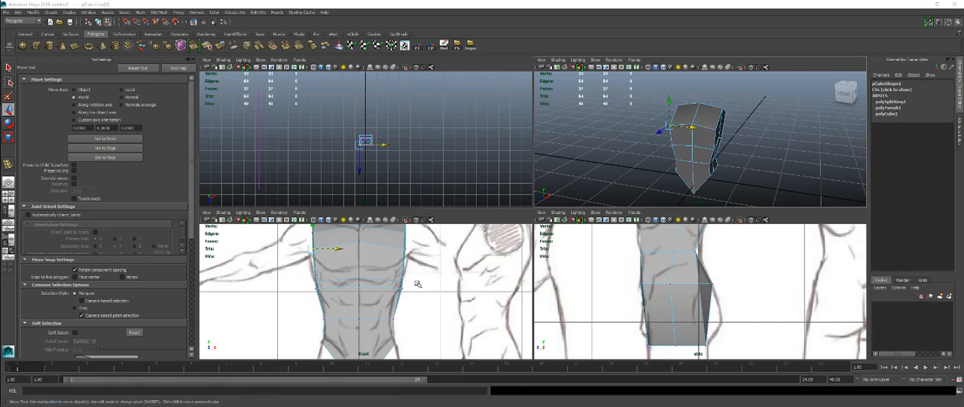
pyautogui.press('space')
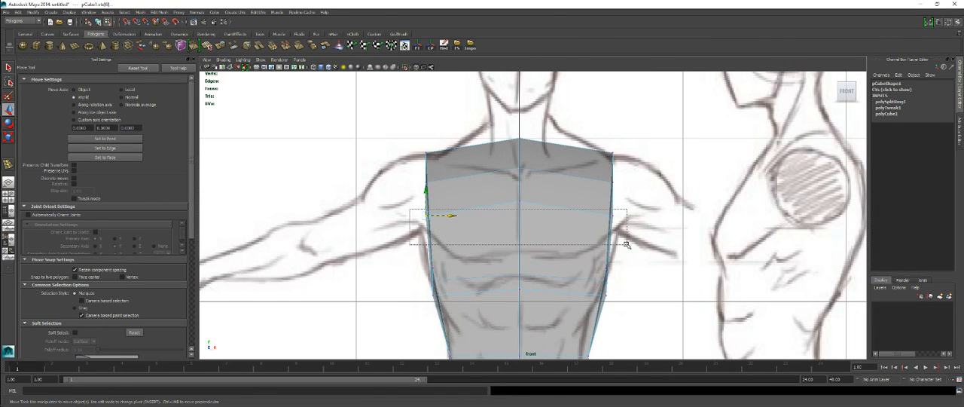
pyautogui.moveTo(410, 209); pyautogui.dragTo(627, 245)
pyautogui.press('space')
pyautogui.press('space')
pyautogui.keyDown('alt'); pyautogui.moveTo(700, 146); pyautogui.dragTo(648, 139); pyautogui.keyUp('alt')
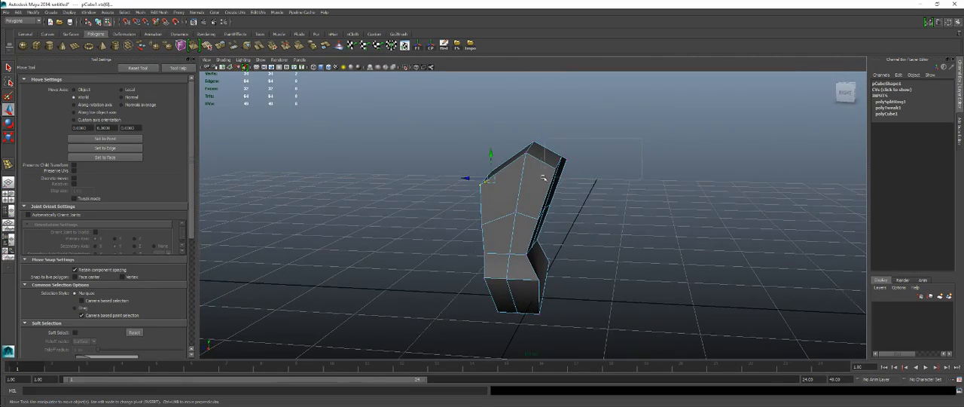
pyautogui.keyDown('alt'); pyautogui.moveTo(548, 177); pyautogui.dragTo(625, 178); pyautogui.keyUp('alt')
pyautogui.press('space')
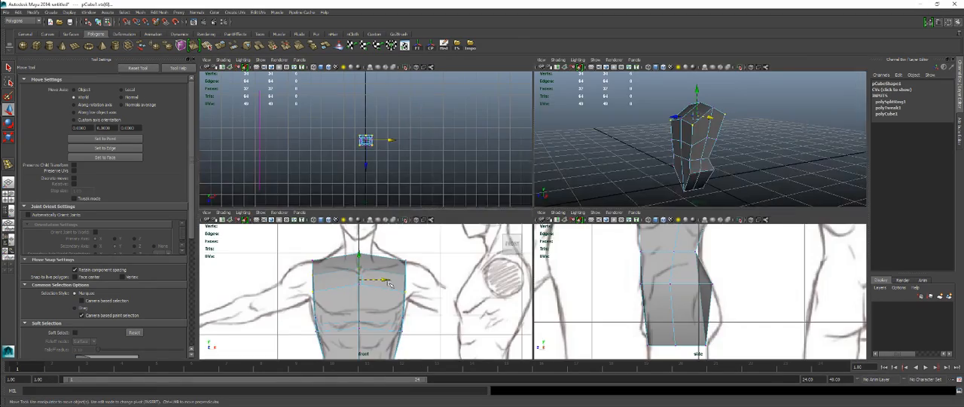
pyautogui.press('space')
pyautogui.press('r')
pyautogui.moveTo(484, 191); pyautogui.dragTo(484, 193)
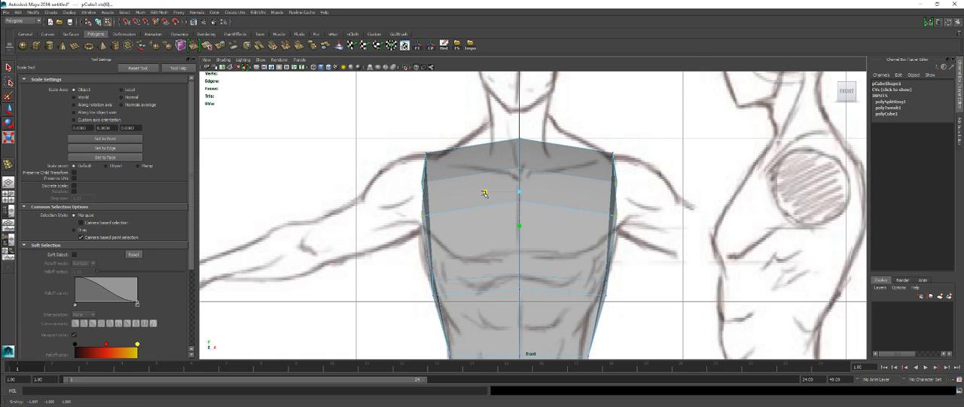
pyautogui.scroll(-6, 509, 284)
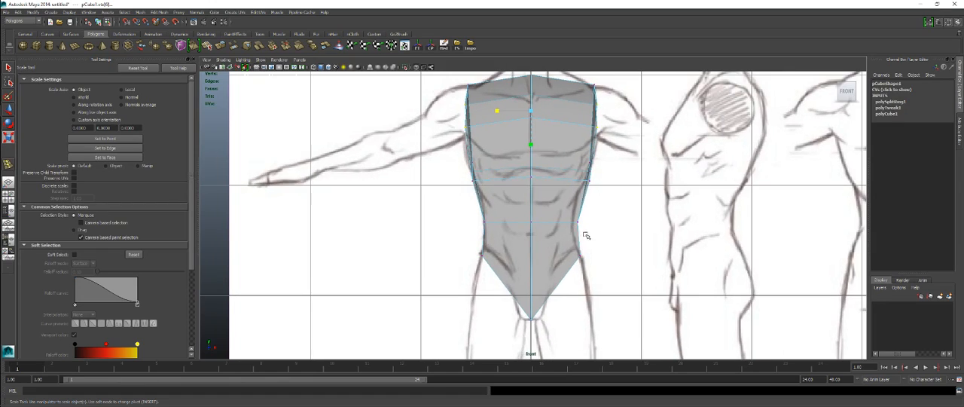
# Step: Move the back vertices of the row below the chest outward to the back outline in the side view
pyautogui.press('space')
pyautogui.press('space')
pyautogui.press('space')
pyautogui.press('space')
pyautogui.scroll(1, 629, 234)
pyautogui.keyDown('alt'); pyautogui.moveTo(603, 193); pyautogui.dragTo(600, 327, button='middle'); pyautogui.keyUp('alt')
pyautogui.keyDown('alt'); pyautogui.moveTo(533, 237); pyautogui.dragTo(529, 285, button='middle'); pyautogui.keyUp('alt')
pyautogui.moveTo(552, 222); pyautogui.dragTo(529, 221, button='right')
pyautogui.press('e')
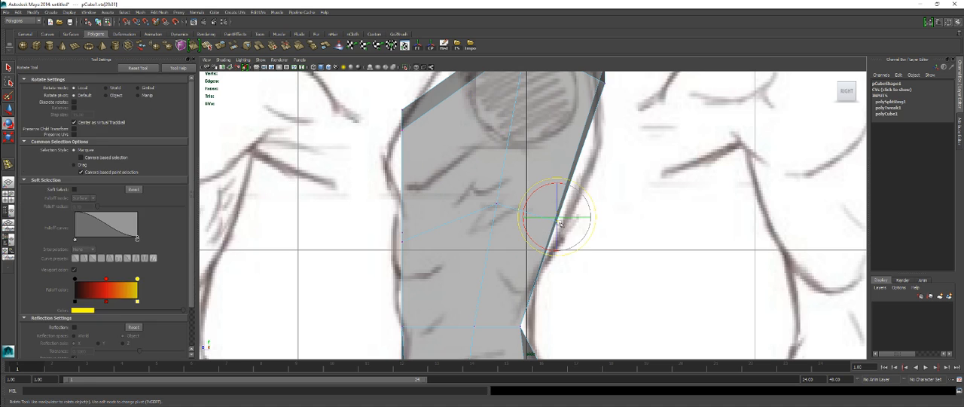
pyautogui.press('w')
pyautogui.moveTo(557, 218); pyautogui.dragTo(563, 218)
# Step: Move the front vertices of the row below the chest to the front body outline in the side view
pyautogui.keyDown('alt'); pyautogui.moveTo(427, 209); pyautogui.dragTo(446, 258, button='middle'); pyautogui.keyUp('alt')
pyautogui.moveTo(421, 157); pyautogui.dragTo(426, 163)
pyautogui.moveTo(395, 252); pyautogui.dragTo(443, 313)
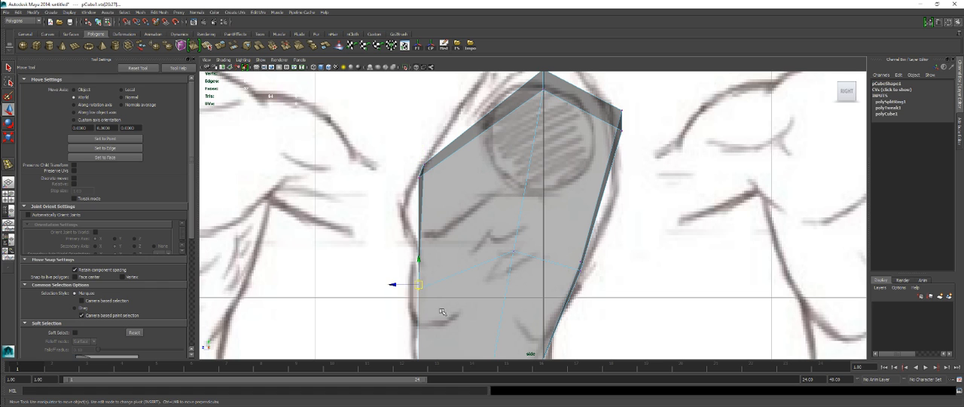
pyautogui.moveTo(421, 288); pyautogui.dragTo(418, 284)
# Step: Adjust the back waist vertices to the lower-back curve of the side drawing
pyautogui.keyDown('alt'); pyautogui.moveTo(468, 299); pyautogui.dragTo(485, 204, button='middle'); pyautogui.keyUp('alt')
pyautogui.keyDown('alt'); pyautogui.moveTo(489, 269); pyautogui.dragTo(484, 189, button='middle'); pyautogui.keyUp('alt')
pyautogui.keyDown('alt'); pyautogui.moveTo(565, 194); pyautogui.dragTo(519, 198, button='right'); pyautogui.keyUp('alt')
pyautogui.moveTo(549, 214); pyautogui.dragTo(546, 211)
pyautogui.keyDown('alt'); pyautogui.moveTo(500, 288); pyautogui.dragTo(480, 203, button='middle'); pyautogui.keyUp('alt')
pyautogui.keyDown('alt'); pyautogui.moveTo(479, 203); pyautogui.dragTo(526, 209, button='right'); pyautogui.keyUp('alt')
pyautogui.keyDown('alt'); pyautogui.moveTo(544, 213); pyautogui.dragTo(547, 222, button='middle'); pyautogui.keyUp('alt')
# Step: Examine the waist and pelvis shape from several angles in the perspective view
pyautogui.press('space')
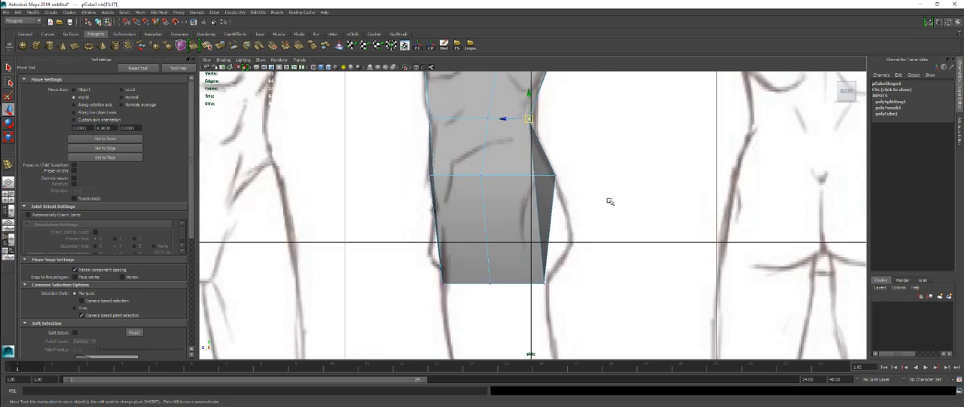
pyautogui.press('space')
pyautogui.keyDown('alt'); pyautogui.moveTo(503, 248); pyautogui.dragTo(547, 245); pyautogui.keyUp('alt')
pyautogui.keyDown('alt'); pyautogui.moveTo(547, 246); pyautogui.dragTo(544, 189, button='middle'); pyautogui.keyUp('alt')
pyautogui.keyDown('alt'); pyautogui.moveTo(544, 189); pyautogui.dragTo(595, 226, button='right'); pyautogui.keyUp('alt')
pyautogui.keyDown('alt'); pyautogui.moveTo(599, 251); pyautogui.dragTo(534, 219); pyautogui.keyUp('alt')
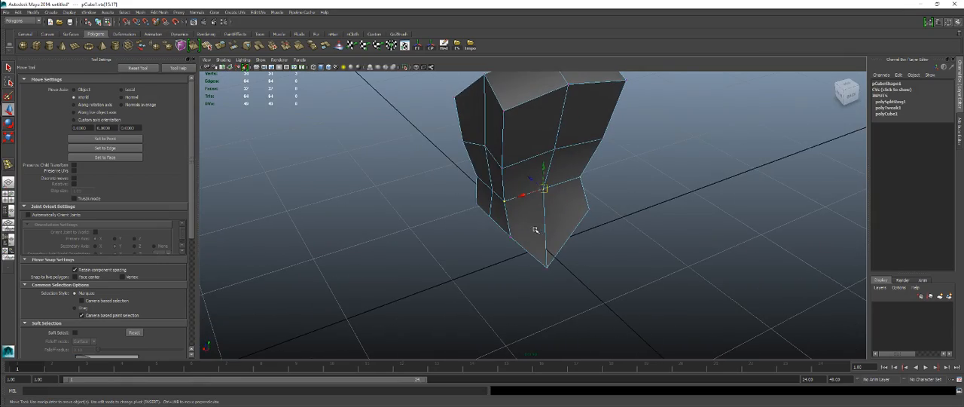
pyautogui.keyDown('alt'); pyautogui.moveTo(432, 250); pyautogui.dragTo(611, 254); pyautogui.keyUp('alt')
pyautogui.press('space')
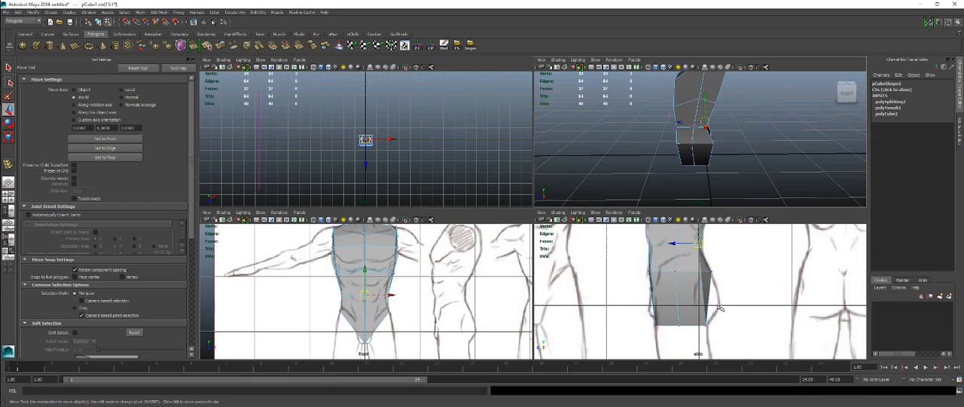
# Step: Try to move the center hip-row vertices down in the side view, placing the rear ones on the buttock outline
pyautogui.press('space')
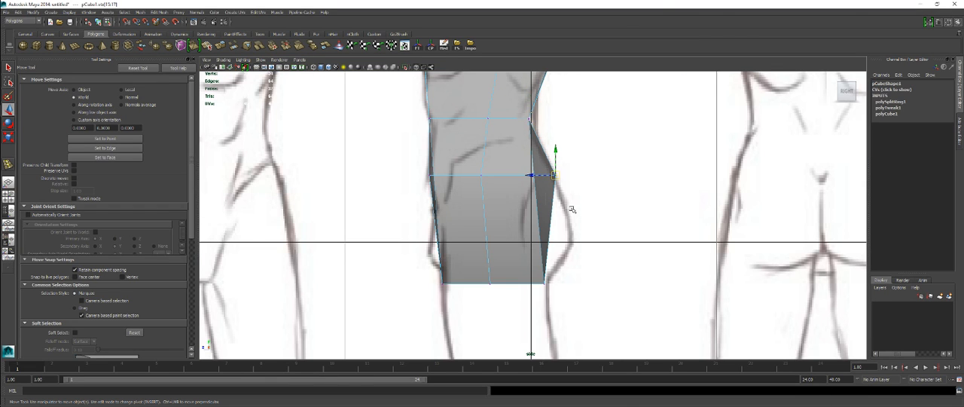
pyautogui.moveTo(558, 186); pyautogui.dragTo(558, 201)
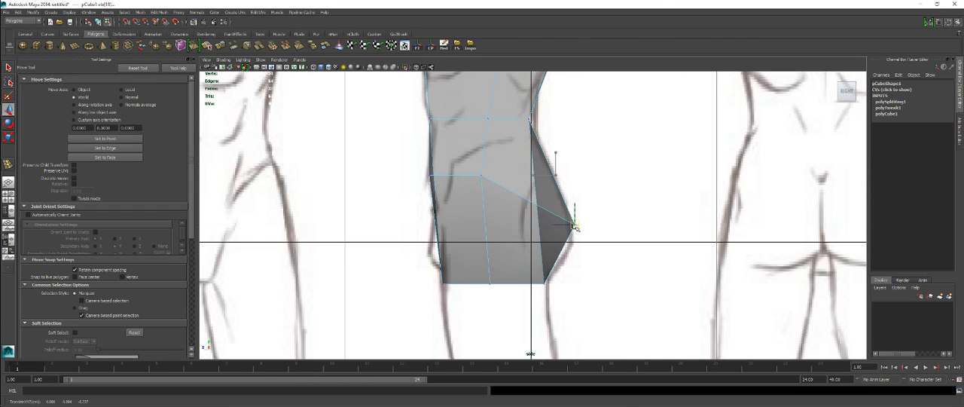
pyautogui.moveTo(486, 178); pyautogui.dragTo(485, 187)
pyautogui.moveTo(577, 228); pyautogui.dragTo(569, 235)
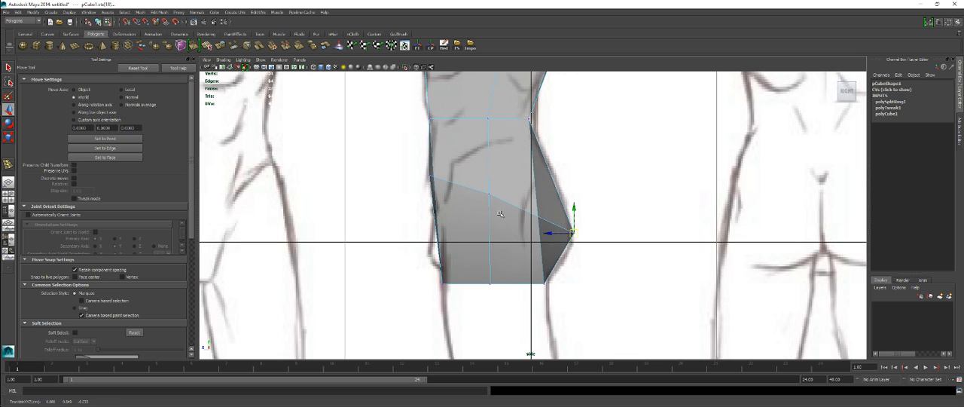
pyautogui.moveTo(416, 172); pyautogui.dragTo(447, 195)
pyautogui.moveTo(433, 178); pyautogui.dragTo(436, 212)
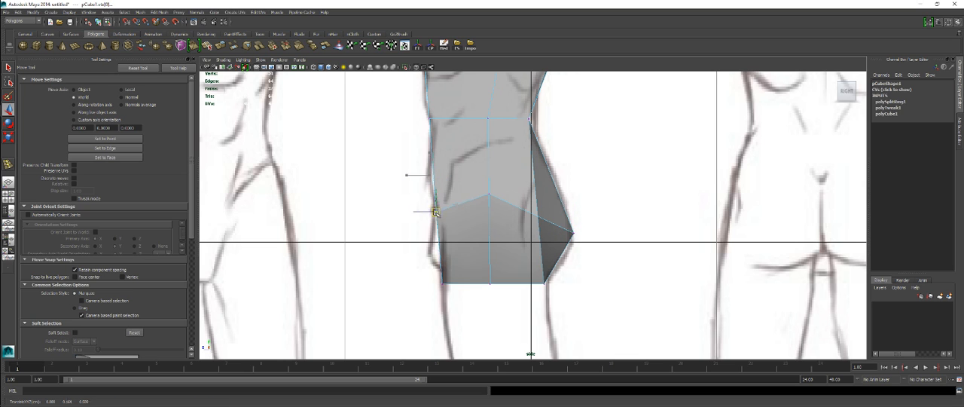
pyautogui.moveTo(484, 189); pyautogui.dragTo(491, 207)
# Step: Check the lowered hip row in the front view and undo its vertex moves
pyautogui.press('space')
pyautogui.press('space')
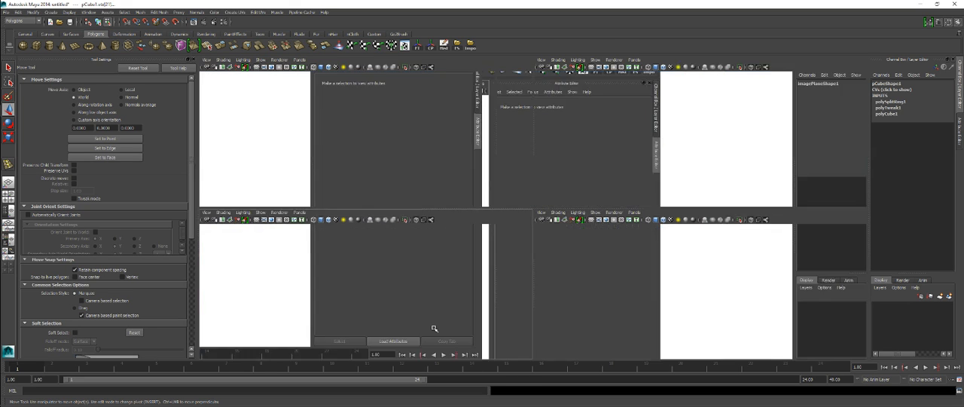
pyautogui.hotkey('ctrl', 'z')
pyautogui.hotkey('ctrl', 'z')
pyautogui.hotkey('ctrl', 'z')
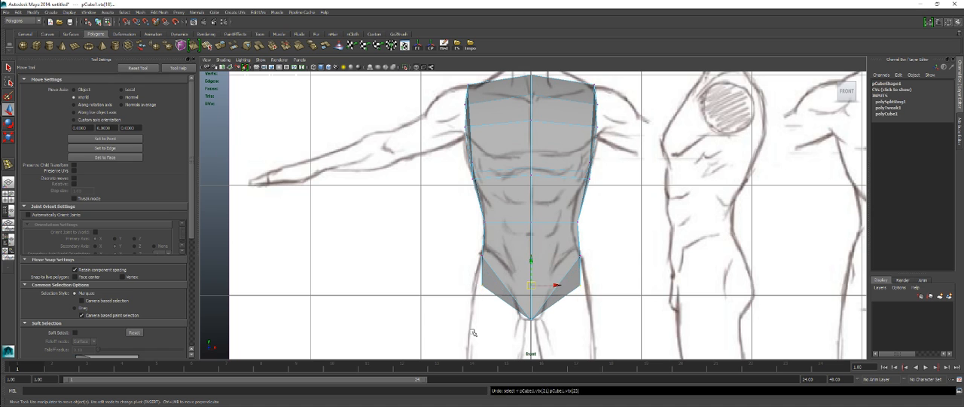
pyautogui.hotkey('ctrl', 'z')
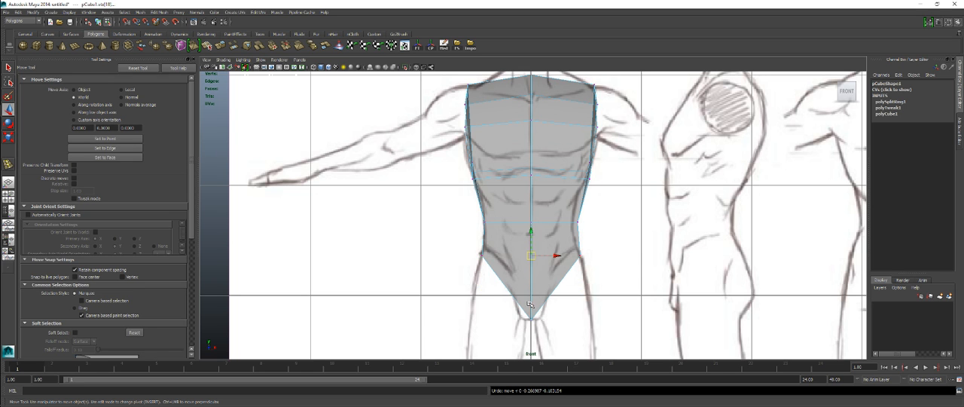
# Step: Examine the pelvis faces in the front and perspective views, try an edge loop there, and undo it
pyautogui.scroll(5, 549, 277)
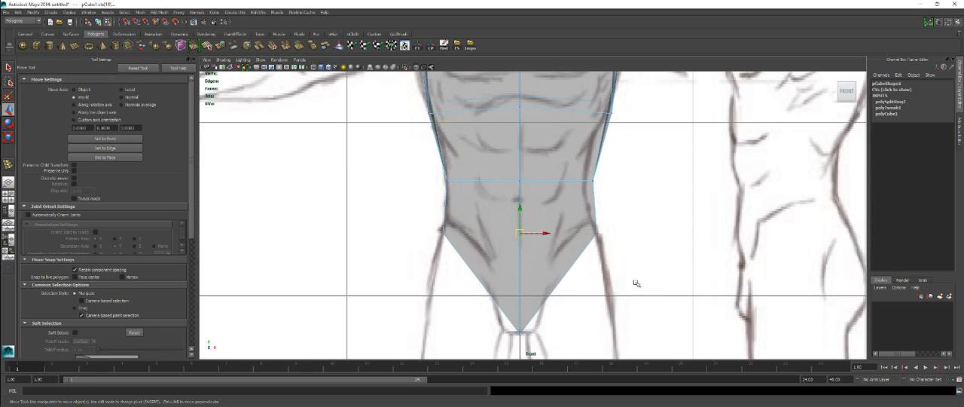
pyautogui.press('space')
pyautogui.press('space')
pyautogui.keyDown('alt'); pyautogui.moveTo(698, 160); pyautogui.dragTo(629, 179); pyautogui.keyUp('alt')
pyautogui.keyDown('alt'); pyautogui.moveTo(478, 204); pyautogui.dragTo(499, 182); pyautogui.keyUp('alt')
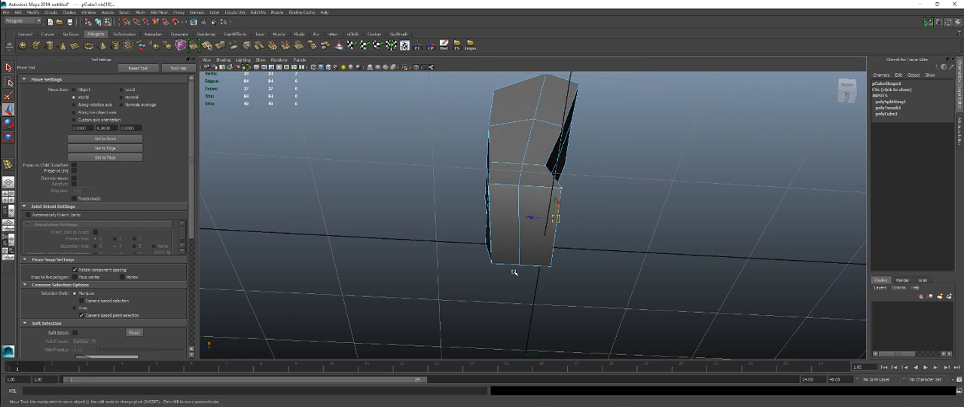
pyautogui.keyDown('alt'); pyautogui.moveTo(523, 241); pyautogui.dragTo(476, 247); pyautogui.keyUp('alt')
pyautogui.keyDown('alt'); pyautogui.moveTo(476, 247); pyautogui.dragTo(562, 251, button='right'); pyautogui.keyUp('alt')
pyautogui.moveTo(543, 225); pyautogui.dragTo(503, 244, button='right')
pyautogui.moveTo(505, 242); pyautogui.dragTo(506, 245)
pyautogui.keyDown('alt'); pyautogui.moveTo(506, 245); pyautogui.dragTo(528, 241); pyautogui.keyUp('alt')
pyautogui.hotkey('ctrl', 'z')
# Step: Cut a horizontal line through the pelvis between the hip row and the crotch in the side view, using the Cut Faces Tool
pyautogui.press('space')
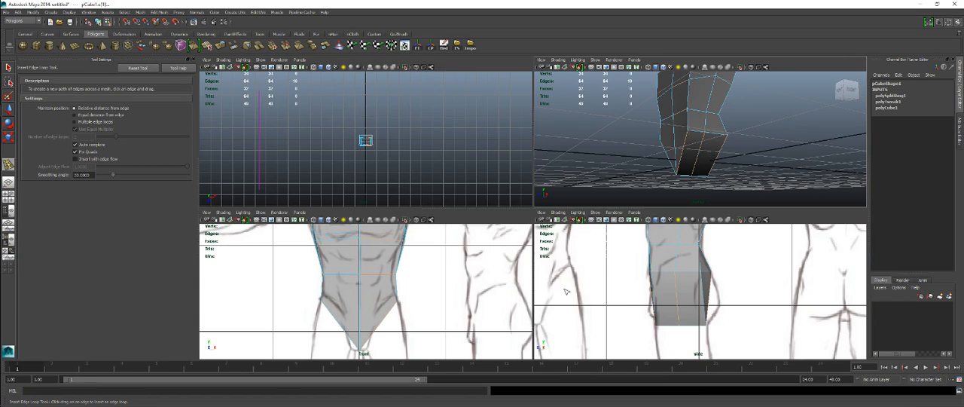
pyautogui.press('space')
pyautogui.press('q')
pyautogui.moveTo(525, 201); pyautogui.dragTo(559, 188, button='right')
pyautogui.scroll(1, 532, 193)
pyautogui.keyDown('alt'); pyautogui.moveTo(560, 156); pyautogui.dragTo(554, 179, button='middle'); pyautogui.keyUp('alt')
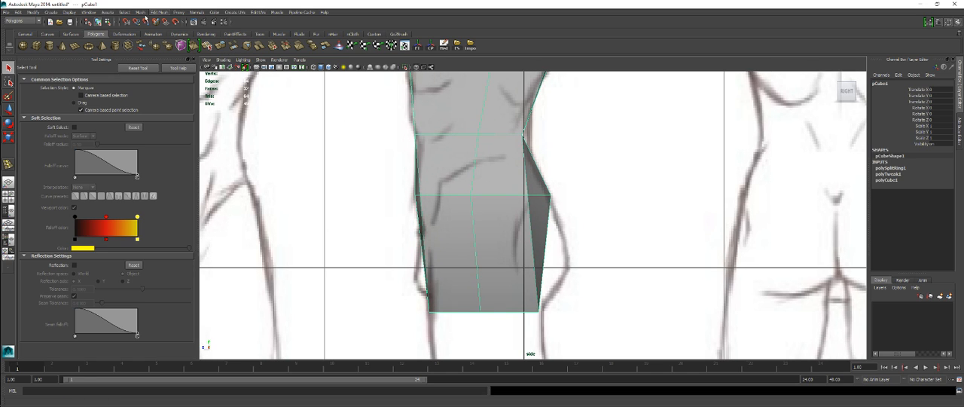
pyautogui.click(165, 14)
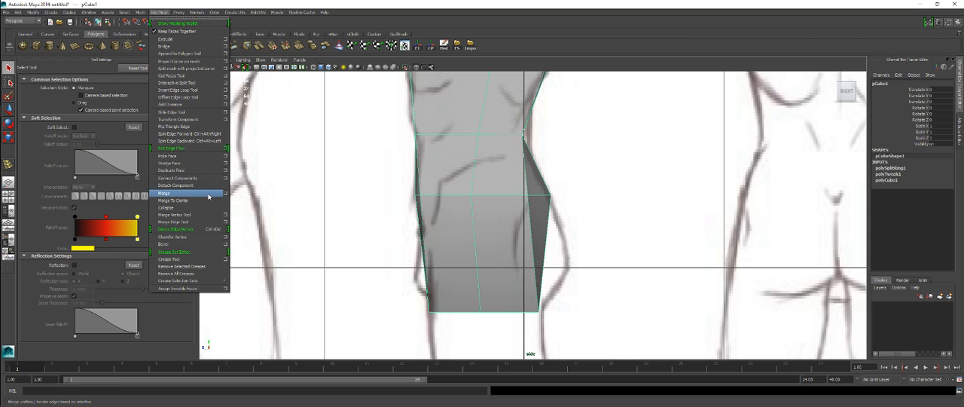
pyautogui.click(186, 76)
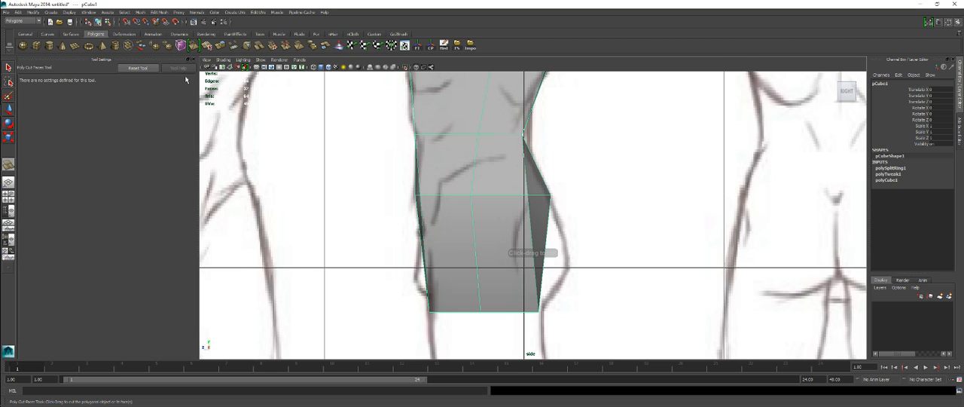
pyautogui.moveTo(476, 254); pyautogui.dragTo(401, 254)
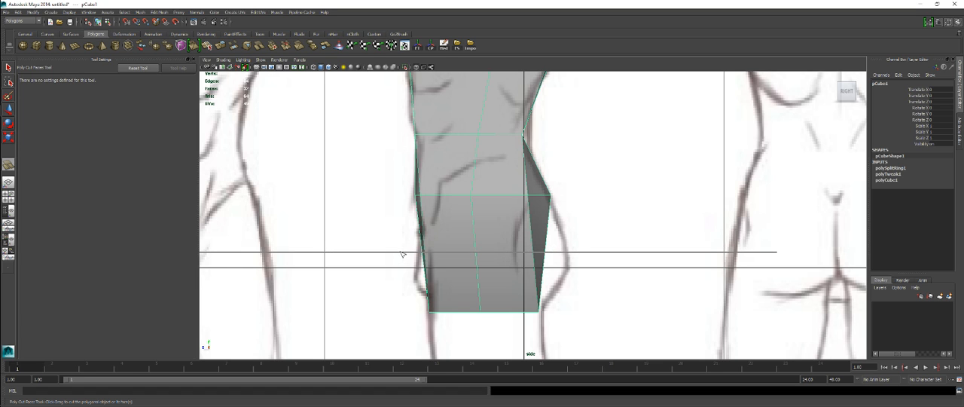
pyautogui.moveTo(402, 254); pyautogui.dragTo(402, 256)
# Step: Inspect the new pelvis cut in perspective and select its center vertex for moving
pyautogui.press('space')
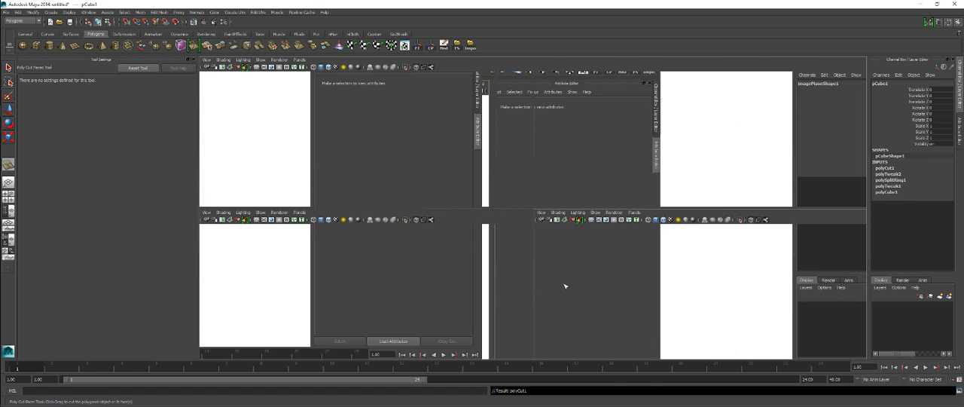
pyautogui.press('space')
pyautogui.keyDown('alt'); pyautogui.moveTo(626, 188); pyautogui.dragTo(608, 272); pyautogui.keyUp('alt')
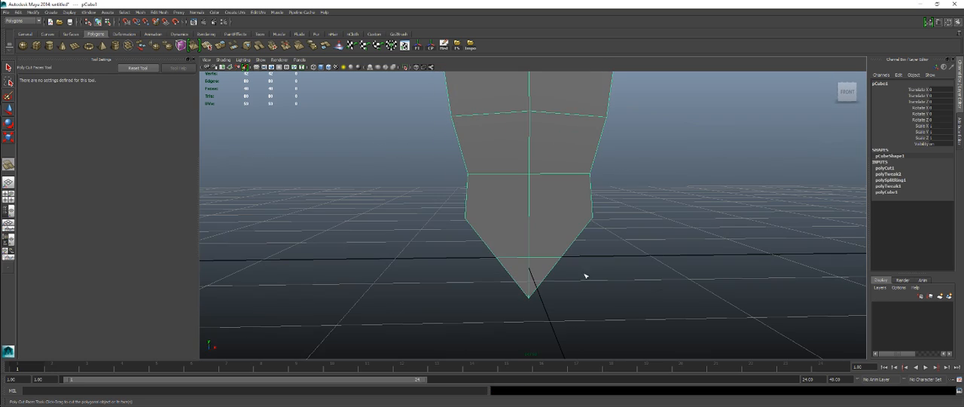
pyautogui.keyDown('alt'); pyautogui.moveTo(371, 278); pyautogui.dragTo(560, 254); pyautogui.keyUp('alt')
pyautogui.press('q')
pyautogui.scroll(5, 560, 254)
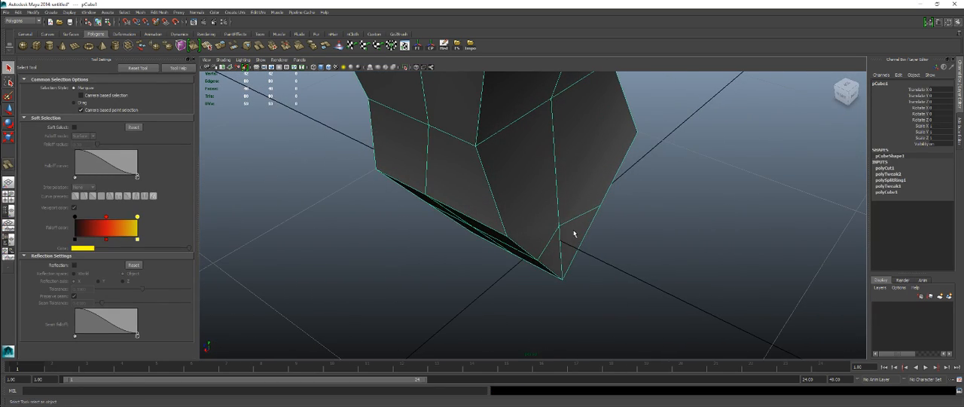
pyautogui.rightClick(569, 215)
pyautogui.click(538, 216)
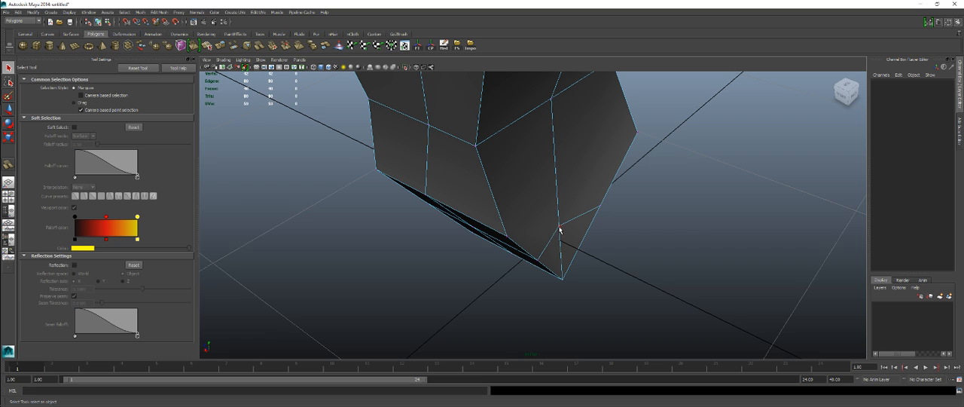
pyautogui.click(560, 228)
pyautogui.keyDown('alt'); pyautogui.moveTo(562, 252); pyautogui.dragTo(514, 216); pyautogui.keyUp('alt')
pyautogui.press('w')
pyautogui.moveTo(528, 199); pyautogui.dragTo(477, 212, button='right')
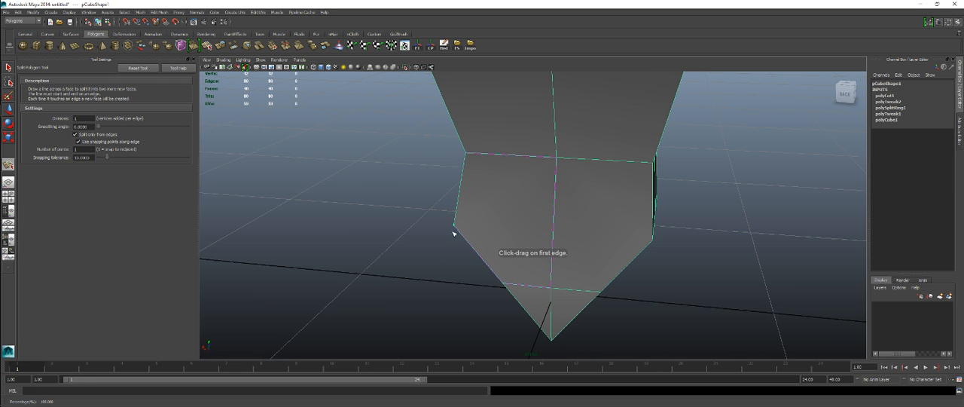
# Step: Split the back of the pelvis from one hip corner to the other, using the Split Polygon Tool
pyautogui.keyDown('alt'); pyautogui.moveTo(660, 268); pyautogui.dragTo(633, 265); pyautogui.keyUp('alt')
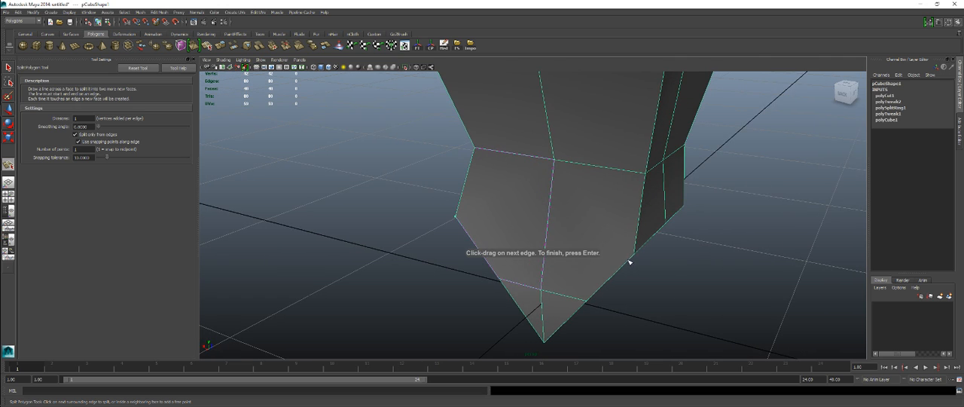
pyautogui.press('Return')
pyautogui.keyDown('alt'); pyautogui.moveTo(657, 232); pyautogui.dragTo(607, 243); pyautogui.keyUp('alt')
pyautogui.press('q')
# Step: Move the new center vertex of the split along the depth axis to round the back of the pelvis
pyautogui.keyDown('alt'); pyautogui.moveTo(557, 329); pyautogui.dragTo(534, 286); pyautogui.keyUp('alt')
pyautogui.keyDown('alt'); pyautogui.moveTo(557, 261); pyautogui.dragTo(562, 226); pyautogui.keyUp('alt')
pyautogui.moveTo(562, 226); pyautogui.dragTo(534, 226, button='right')
pyautogui.click(562, 232)
pyautogui.keyDown('alt'); pyautogui.moveTo(562, 231); pyautogui.dragTo(611, 247); pyautogui.keyUp('alt')
pyautogui.press('w')
pyautogui.moveTo(520, 225); pyautogui.dragTo(532, 223)
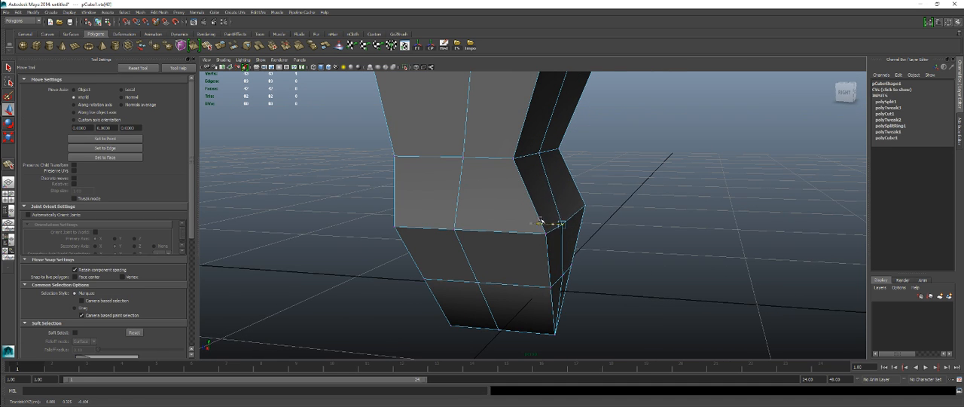
# Step: Move the cut row's rear vertices to the buttock outline and its front vertices to the groin outline in the side view
pyautogui.keyDown('alt'); pyautogui.moveTo(571, 246); pyautogui.dragTo(592, 237); pyautogui.keyUp('alt')
pyautogui.press('space')
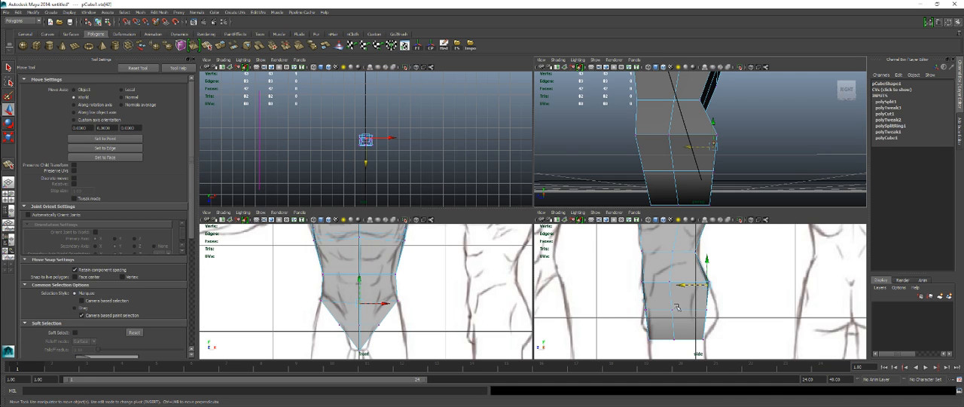
pyautogui.press('space')
pyautogui.moveTo(547, 256); pyautogui.dragTo(565, 262)
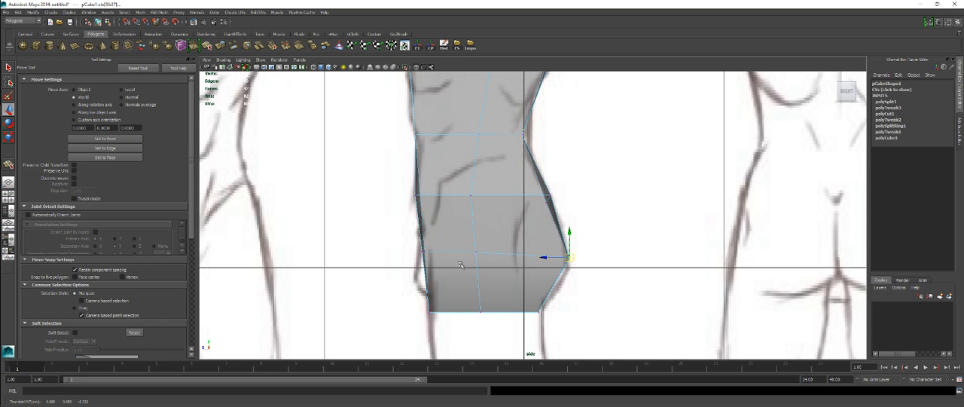
pyautogui.moveTo(408, 237); pyautogui.dragTo(422, 264)
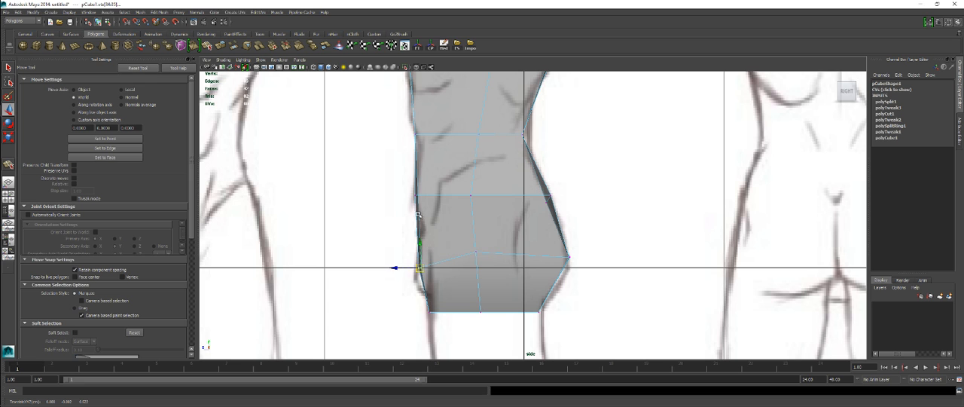
pyautogui.keyDown('alt'); pyautogui.moveTo(434, 199); pyautogui.dragTo(447, 304, button='middle'); pyautogui.keyUp('alt')
pyautogui.keyDown('alt'); pyautogui.moveTo(448, 305); pyautogui.dragTo(490, 272, button='right'); pyautogui.keyUp('alt')
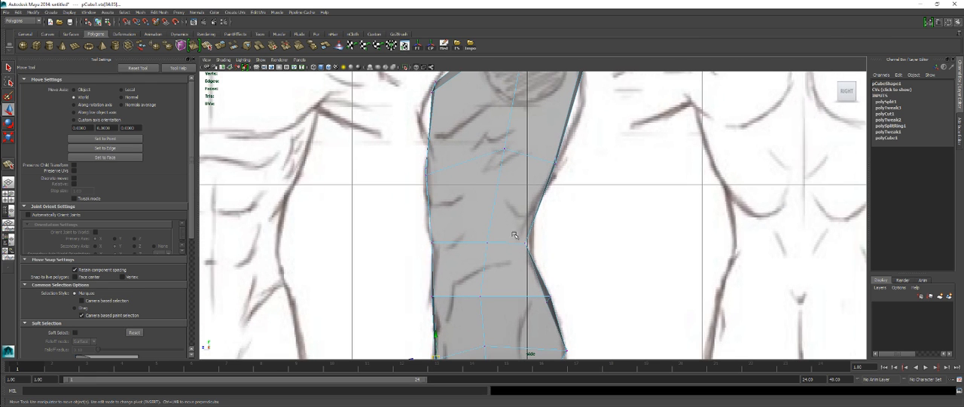
# Step: Move the rear waist and mid-back vertices onto the back outline of the drawing in the side view
pyautogui.moveTo(526, 245); pyautogui.dragTo(527, 244)
pyautogui.keyDown('alt'); pyautogui.moveTo(529, 242); pyautogui.dragTo(554, 294, button='middle'); pyautogui.keyUp('alt')
pyautogui.moveTo(559, 219); pyautogui.dragTo(554, 235)
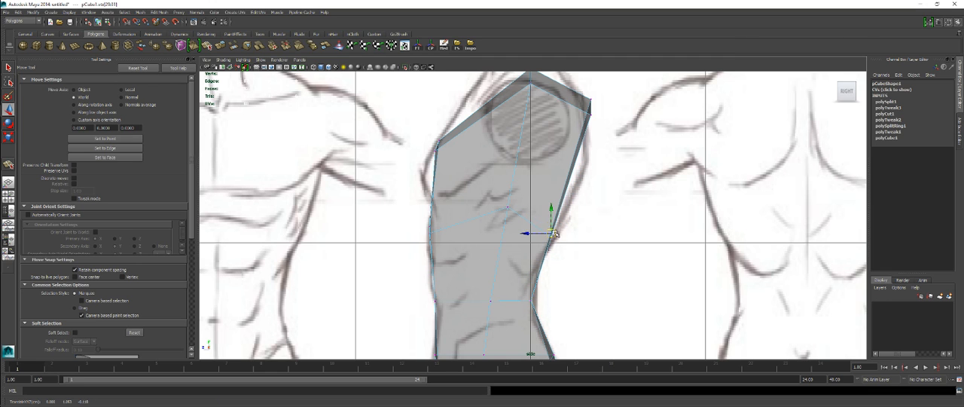
pyautogui.keyDown('alt'); pyautogui.moveTo(576, 139); pyautogui.dragTo(569, 183, button='middle'); pyautogui.keyUp('alt')
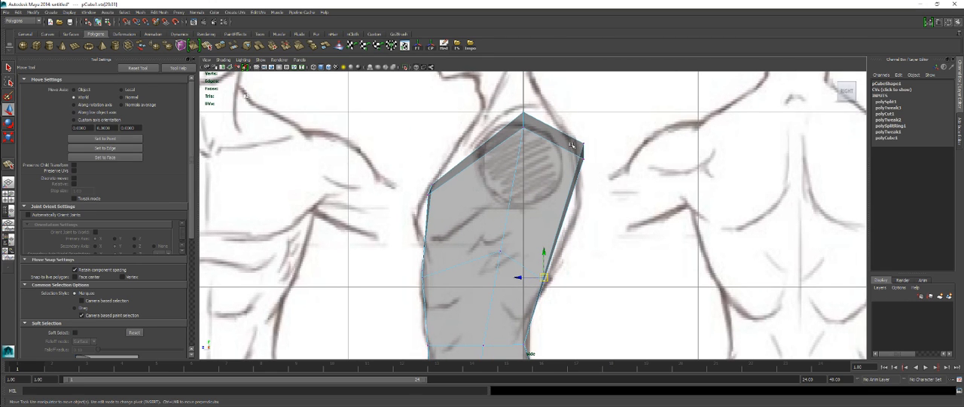
# Step: Move the side vertices of the lower pelvis row slightly inward in the front view
pyautogui.press('space')
pyautogui.press('space')
pyautogui.keyDown('alt'); pyautogui.moveTo(519, 209); pyautogui.dragTo(575, 228); pyautogui.keyUp('alt')
pyautogui.press('space')
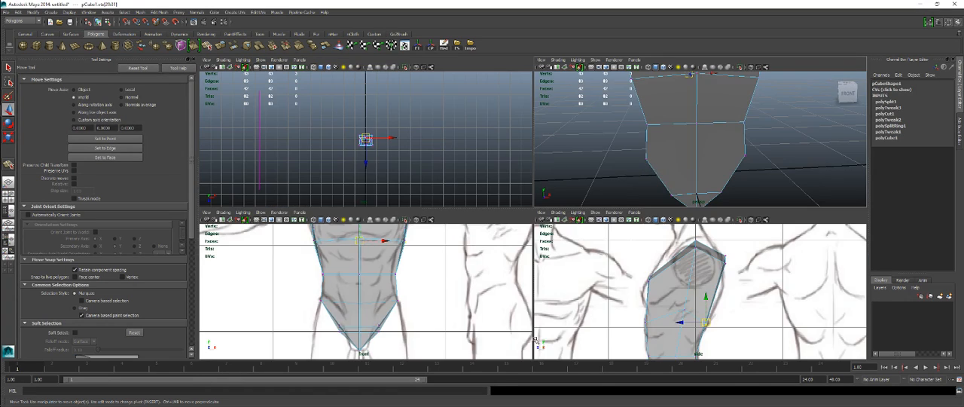
pyautogui.press('space')
pyautogui.keyDown('alt'); pyautogui.moveTo(443, 308); pyautogui.dragTo(453, 254, button='middle'); pyautogui.keyUp('alt')
pyautogui.keyDown('alt'); pyautogui.moveTo(452, 254); pyautogui.dragTo(575, 274, button='right'); pyautogui.keyUp('alt')
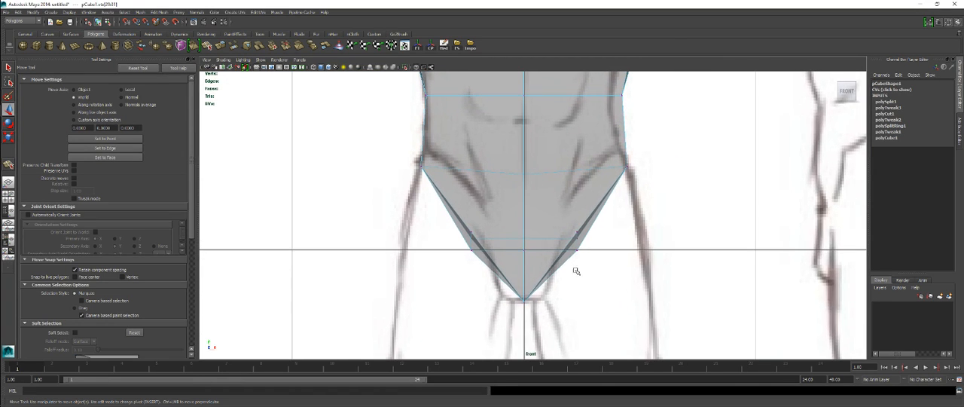
pyautogui.moveTo(576, 242); pyautogui.dragTo(578, 240)
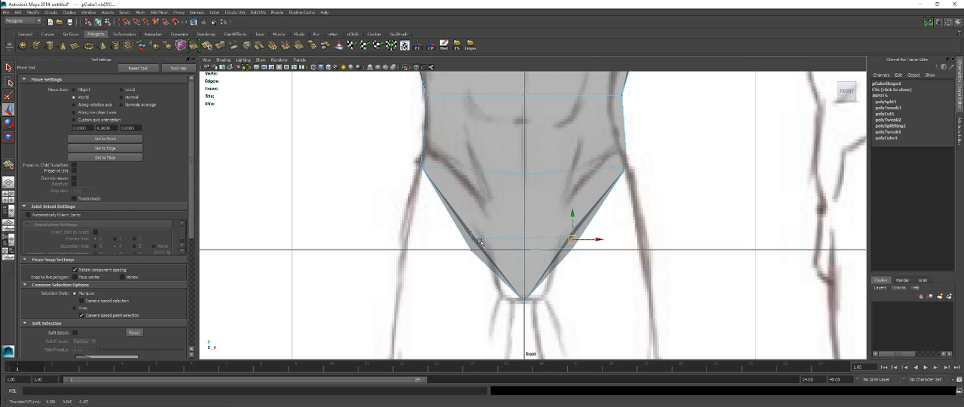
pyautogui.moveTo(472, 240); pyautogui.dragTo(473, 241)
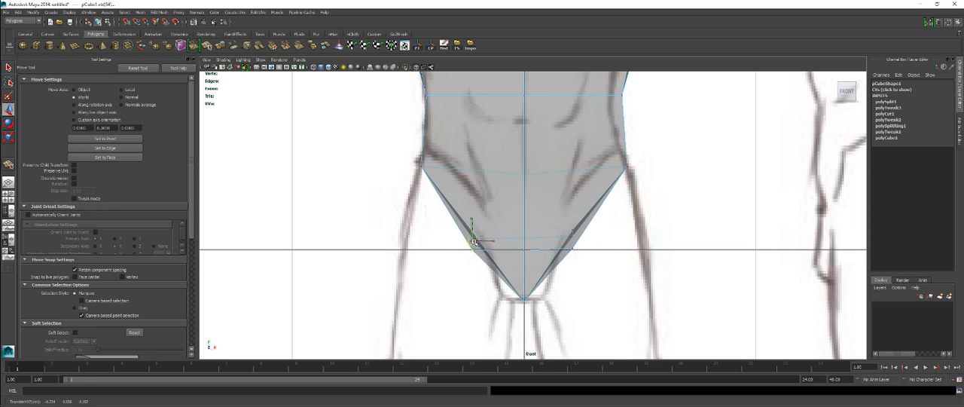
pyautogui.scroll(1, 554, 199)
pyautogui.keyDown('alt'); pyautogui.moveTo(554, 199); pyautogui.dragTo(535, 258, button='middle'); pyautogui.keyUp('alt')
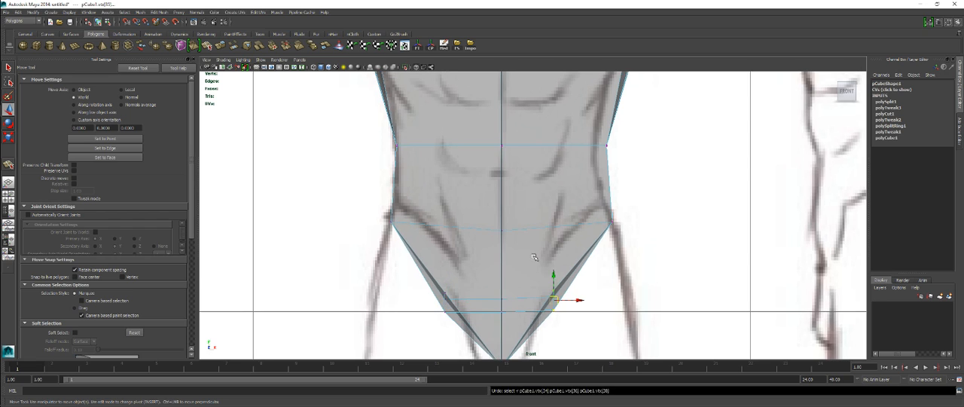
# Step: Examine the torso's overall shape in the front and perspective views
pyautogui.scroll(-5, 534, 257)
pyautogui.scroll(2, 528, 261)
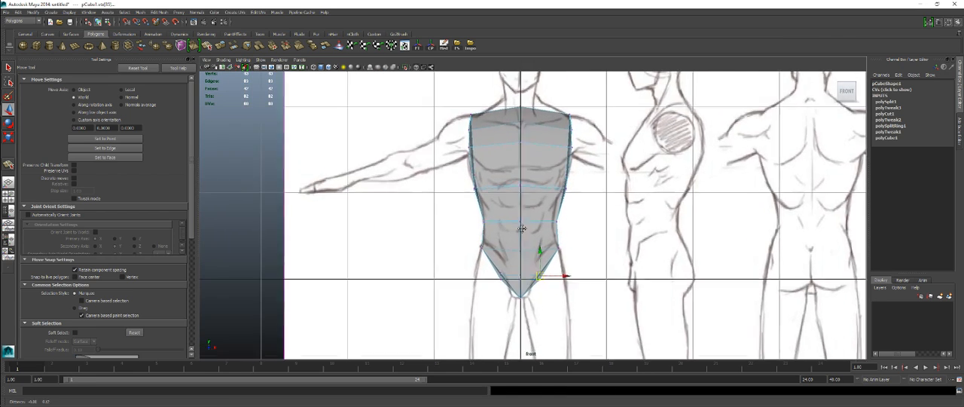
pyautogui.scroll(2, 528, 261)
pyautogui.press('space')
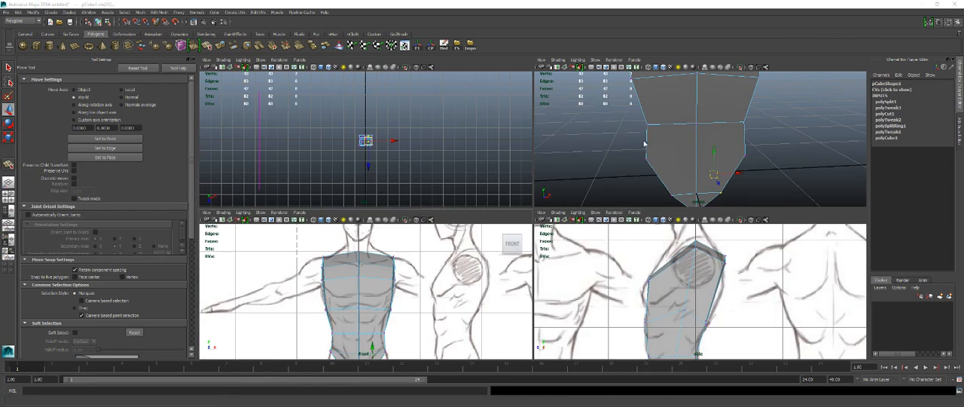
pyautogui.press('space')
pyautogui.keyDown('alt'); pyautogui.moveTo(615, 205); pyautogui.dragTo(480, 193); pyautogui.keyUp('alt')
pyautogui.press('space')
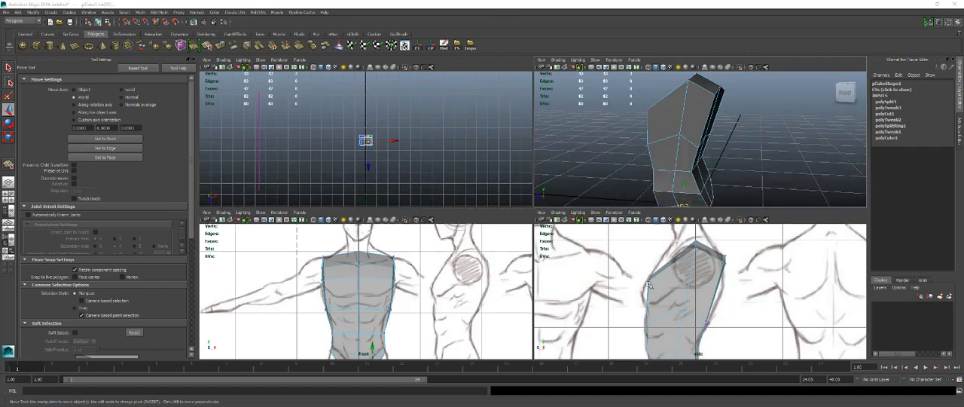
# Step: Insert a horizontal edge loop around the upper torso at armpit height, using the Insert Edge Loop Tool in the side view
pyautogui.press('space')
pyautogui.moveTo(541, 201); pyautogui.dragTo(574, 190, button='right')
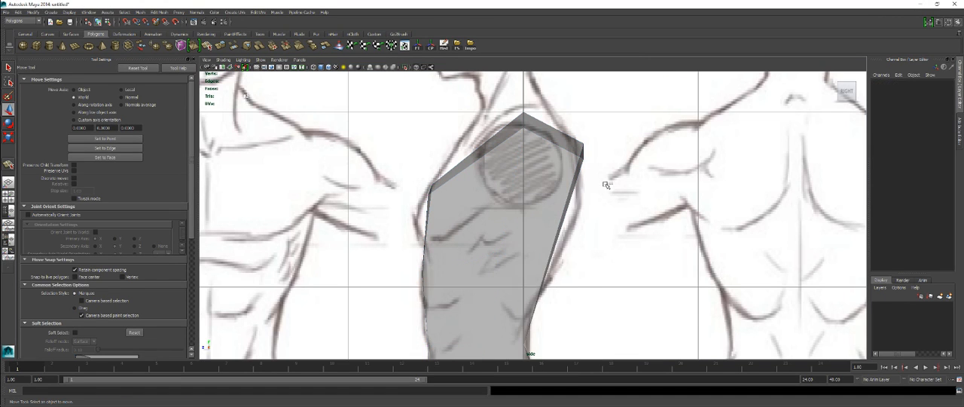
pyautogui.click(523, 190)
pyautogui.keyDown('shift'); pyautogui.rightClick(511, 188); pyautogui.keyUp('shift')
pyautogui.click(482, 198)
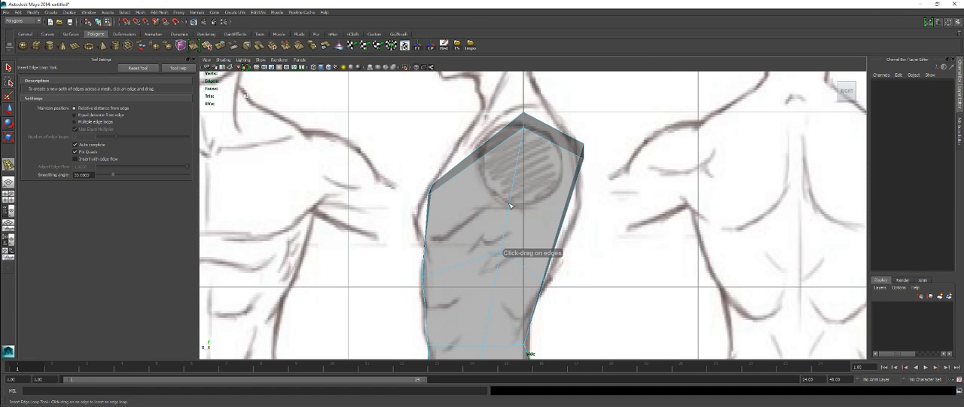
pyautogui.click(509, 210)
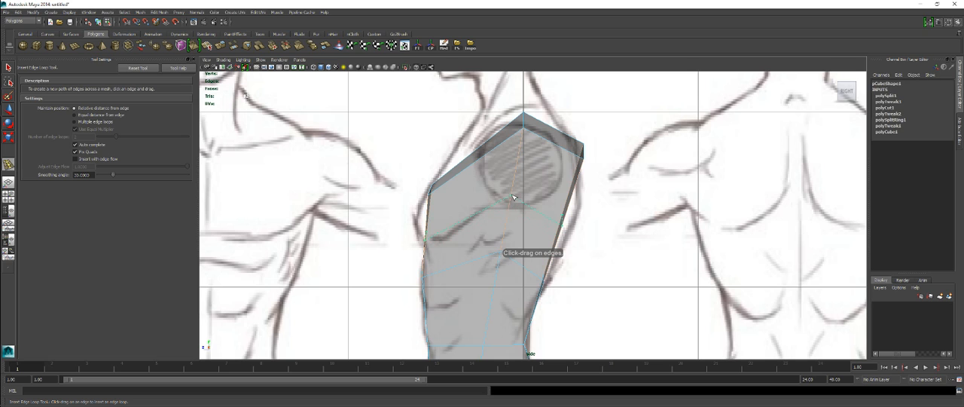
pyautogui.click(513, 197)
# Step: Move the new loop's front vertices out to the chest outline and its rear vertices out to the upper-back outline
pyautogui.press('w')
pyautogui.moveTo(510, 200); pyautogui.dragTo(474, 201, button='right')
pyautogui.moveTo(443, 257); pyautogui.dragTo(442, 256)
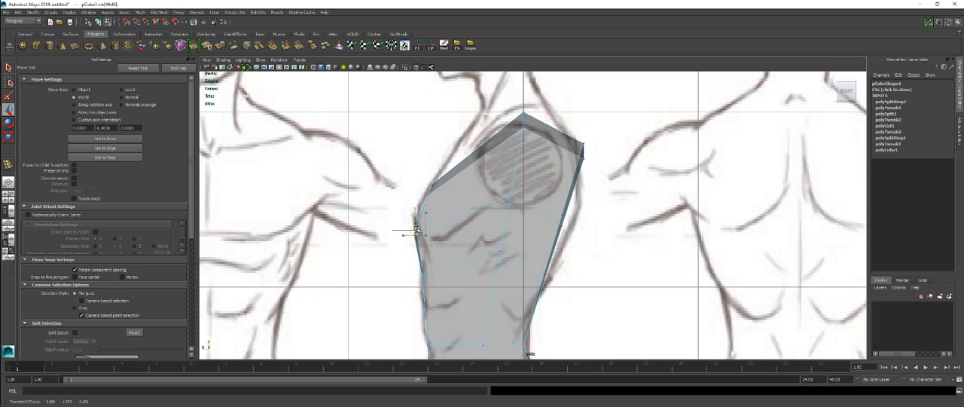
pyautogui.click(565, 215)
pyautogui.moveTo(566, 215); pyautogui.dragTo(572, 213)
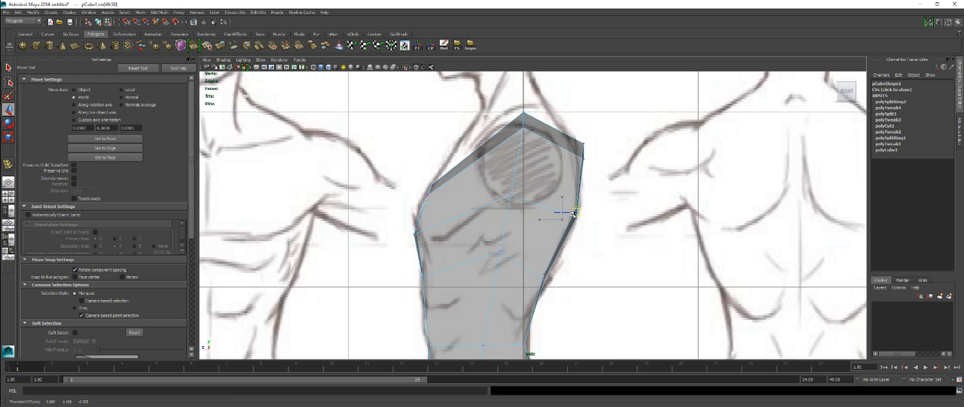
# Step: Move the front upper corner vertices to the collarbone line and fit the chest and belly vertices to the front outline
pyautogui.scroll(-5, 533, 267)
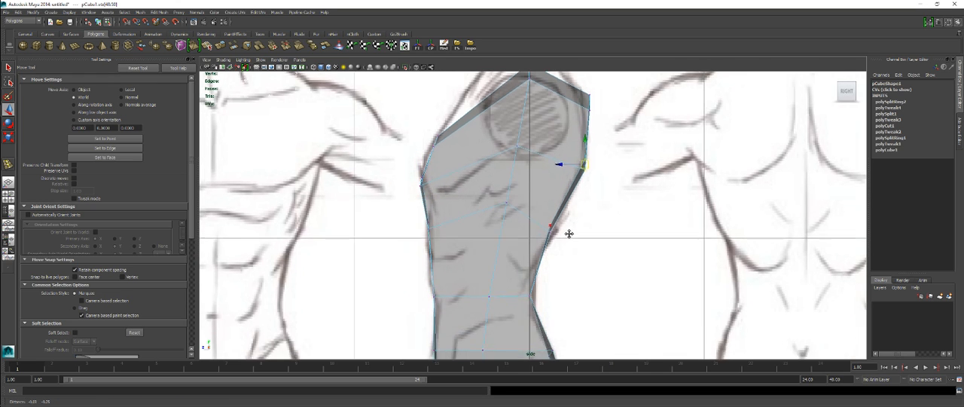
pyautogui.scroll(6, 547, 219)
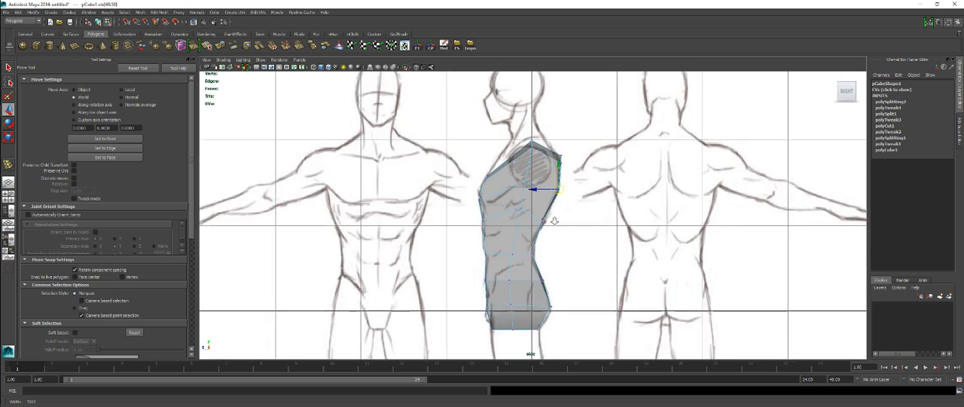
pyautogui.scroll(-5, 533, 265)
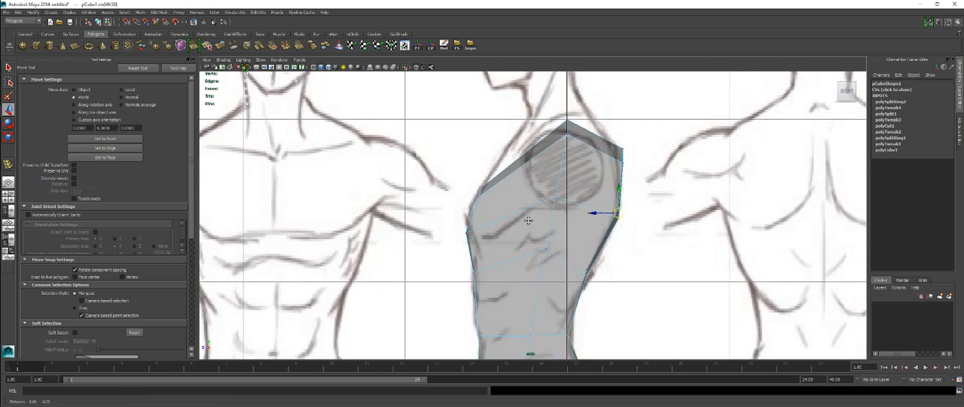
pyautogui.scroll(5, 502, 207)
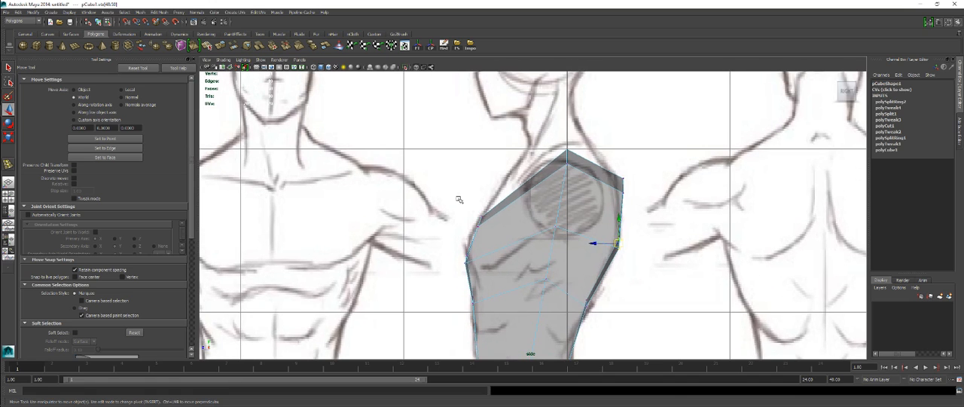
pyautogui.moveTo(490, 230); pyautogui.dragTo(487, 200)
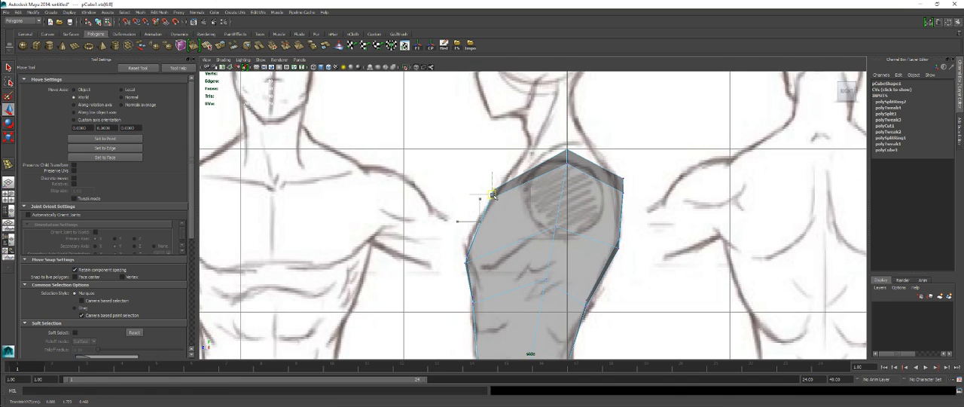
pyautogui.moveTo(469, 240); pyautogui.dragTo(486, 312)
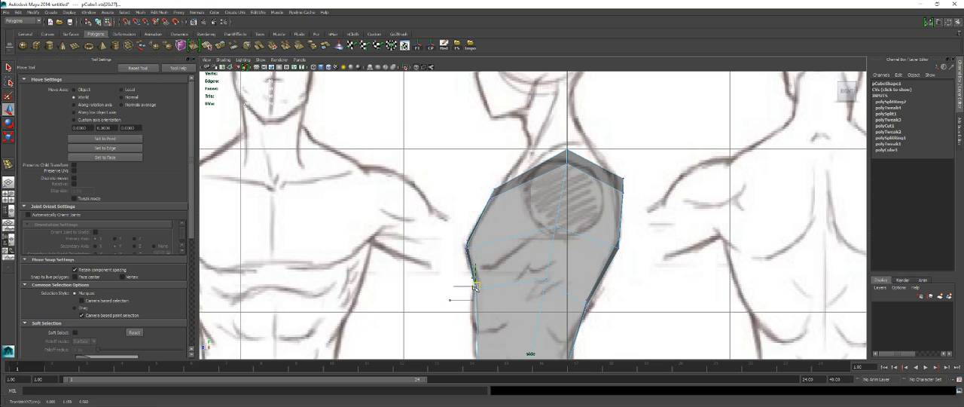
pyautogui.keyDown('alt'); pyautogui.moveTo(480, 299); pyautogui.dragTo(445, 246, button='middle'); pyautogui.keyUp('alt')
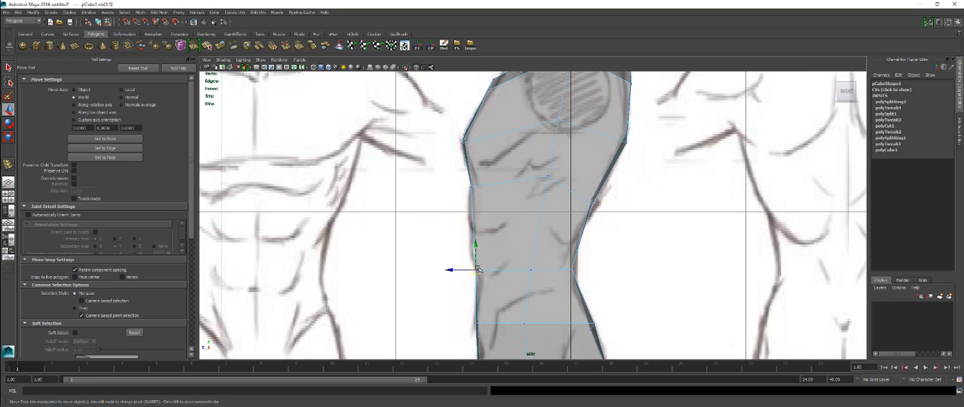
pyautogui.scroll(-5, 476, 260)
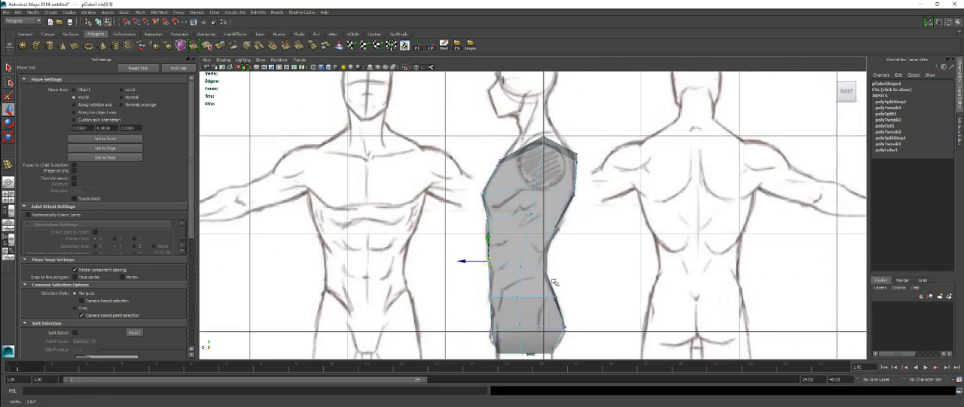
# Step: Examine the torso from the front, back and underneath in the perspective view
pyautogui.press('space')
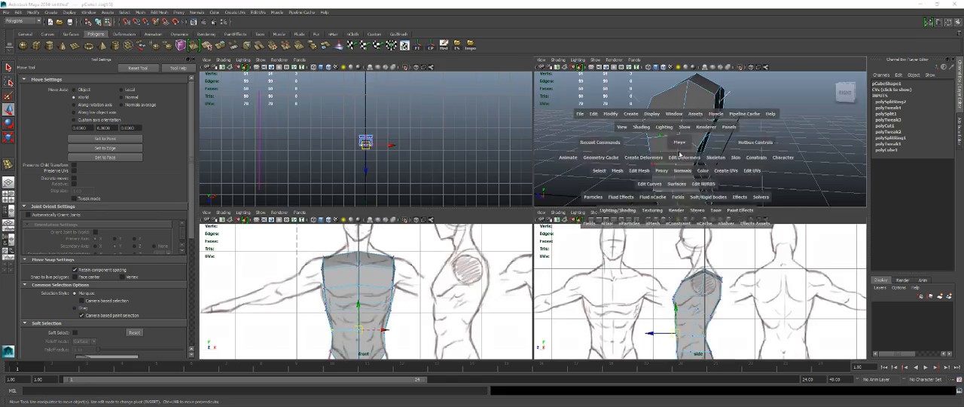
pyautogui.press('space')
pyautogui.keyDown('alt'); pyautogui.moveTo(573, 249); pyautogui.dragTo(653, 207); pyautogui.keyUp('alt')
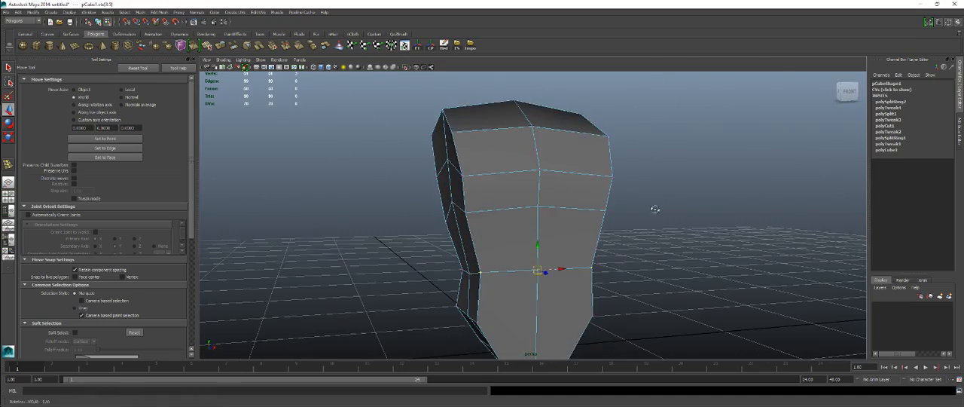
pyautogui.keyDown('alt'); pyautogui.moveTo(528, 226); pyautogui.dragTo(563, 195); pyautogui.keyUp('alt')
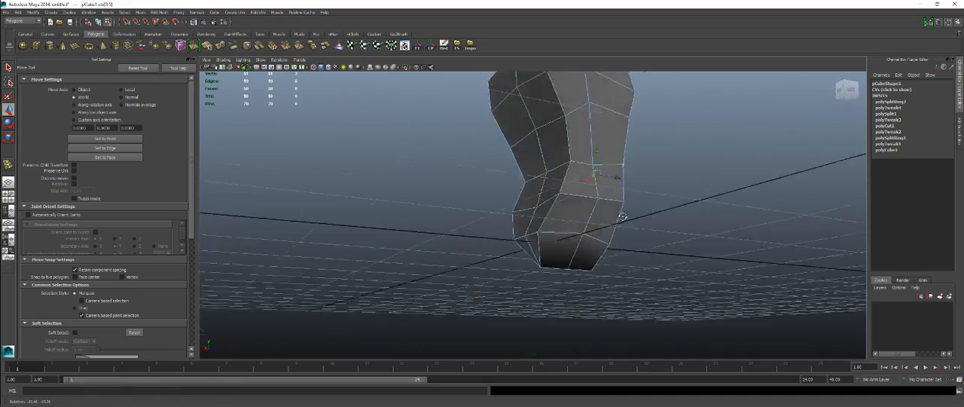
pyautogui.keyDown('alt'); pyautogui.moveTo(564, 239); pyautogui.dragTo(509, 241); pyautogui.keyUp('alt')
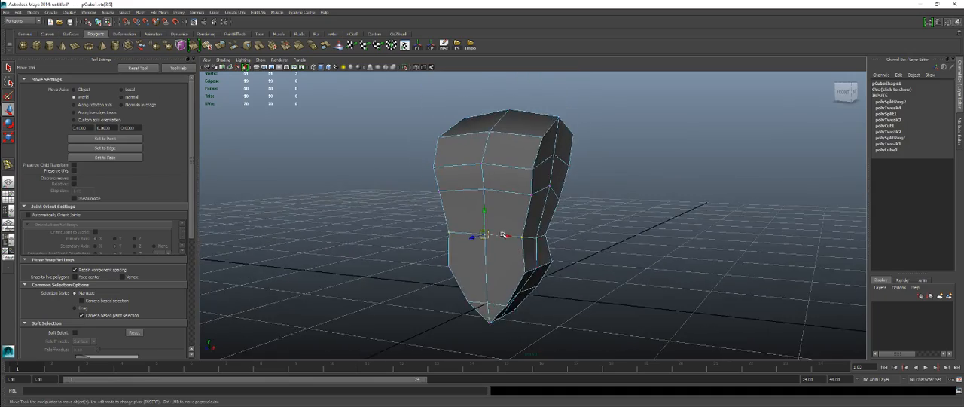
pyautogui.keyDown('alt'); pyautogui.moveTo(534, 250); pyautogui.dragTo(476, 251); pyautogui.keyUp('alt')
pyautogui.keyDown('alt'); pyautogui.moveTo(475, 250); pyautogui.dragTo(547, 258, button='right'); pyautogui.keyUp('alt')
pyautogui.keyDown('alt'); pyautogui.moveTo(547, 258); pyautogui.dragTo(553, 173); pyautogui.keyUp('alt')
# Step: Switch to edge selection and select the vertical edge loops along the torso's front and back corners
pyautogui.rightClick(520, 227)
pyautogui.click(520, 209)
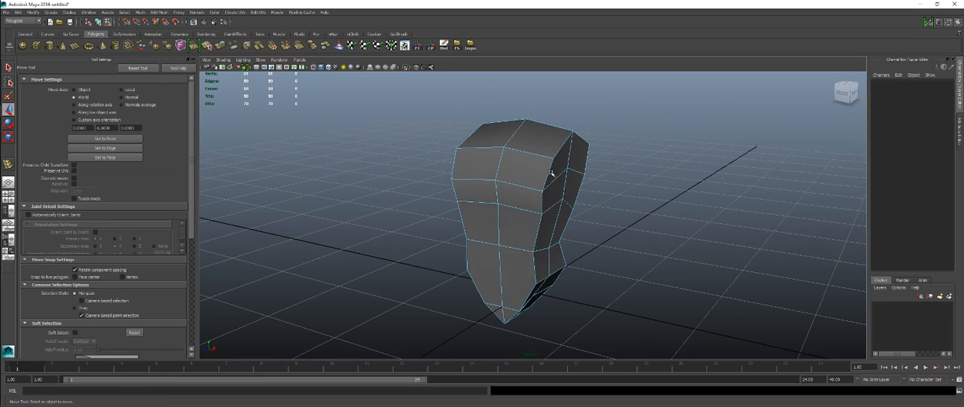
pyautogui.click(548, 174)
pyautogui.keyDown('alt'); pyautogui.moveTo(542, 257); pyautogui.dragTo(611, 262); pyautogui.keyUp('alt')
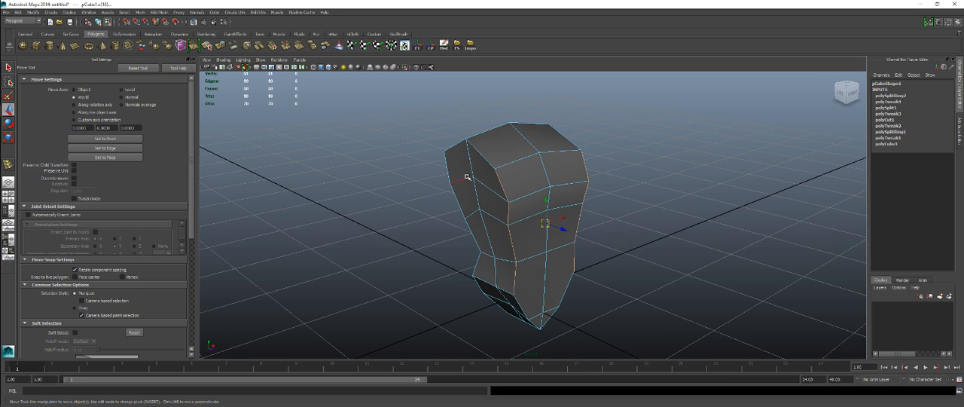
pyautogui.keyDown('alt'); pyautogui.moveTo(449, 170); pyautogui.dragTo(499, 253); pyautogui.keyUp('alt')
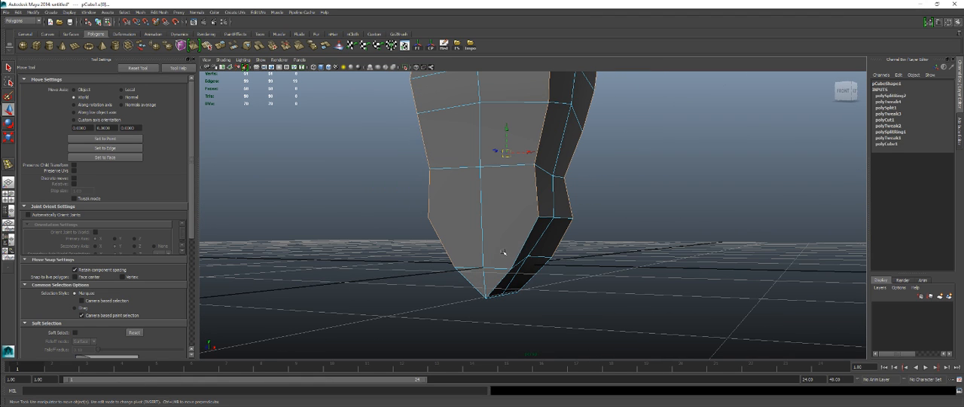
pyautogui.keyDown('alt'); pyautogui.moveTo(564, 249); pyautogui.dragTo(610, 252); pyautogui.keyUp('alt')
# Step: Scale the selected vertical corner edges to round the torso's cross-section
pyautogui.press('r')
pyautogui.keyDown('alt'); pyautogui.moveTo(577, 188); pyautogui.dragTo(562, 249); pyautogui.keyUp('alt')
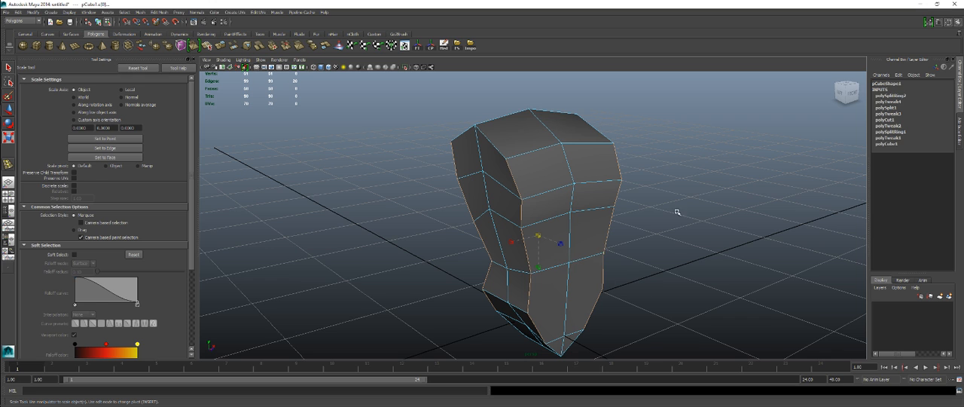
pyautogui.keyDown('alt'); pyautogui.moveTo(547, 300); pyautogui.dragTo(540, 329); pyautogui.keyUp('alt')
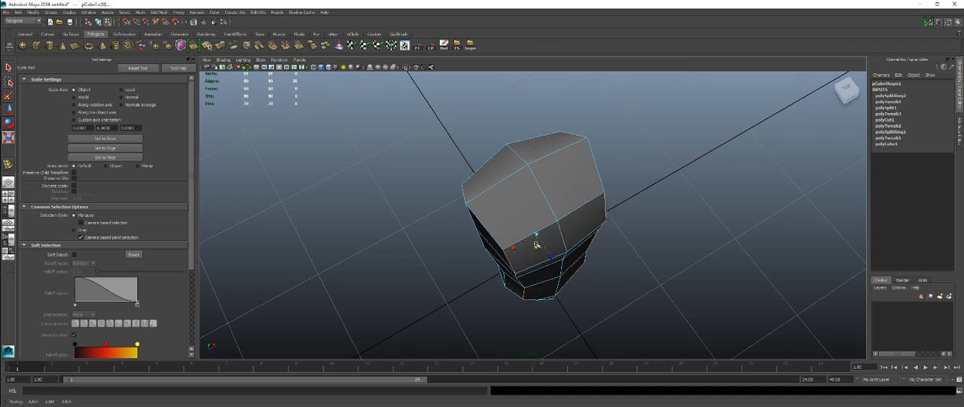
pyautogui.keyDown('alt'); pyautogui.moveTo(563, 300); pyautogui.dragTo(537, 208); pyautogui.keyUp('alt')
pyautogui.moveTo(537, 208); pyautogui.dragTo(559, 220, button='right')
# Step: Split the front of the pelvis from one hip corner through the center line to the other, using the Split Polygon Tool
pyautogui.click(554, 195)
pyautogui.keyDown('alt'); pyautogui.moveTo(560, 221); pyautogui.dragTo(579, 270); pyautogui.keyUp('alt')
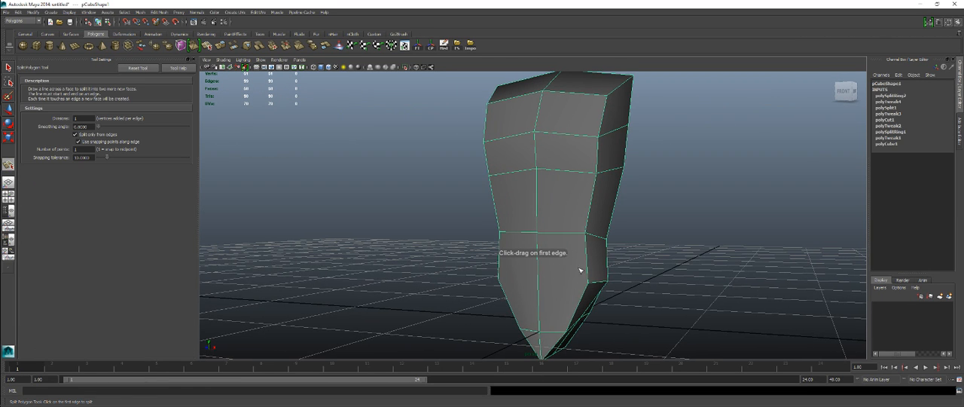
pyautogui.moveTo(590, 297); pyautogui.dragTo(589, 297)
pyautogui.keyDown('alt'); pyautogui.moveTo(533, 273); pyautogui.dragTo(530, 293); pyautogui.keyUp('alt')
pyautogui.click(497, 272)
pyautogui.press('Return')
pyautogui.press('q')
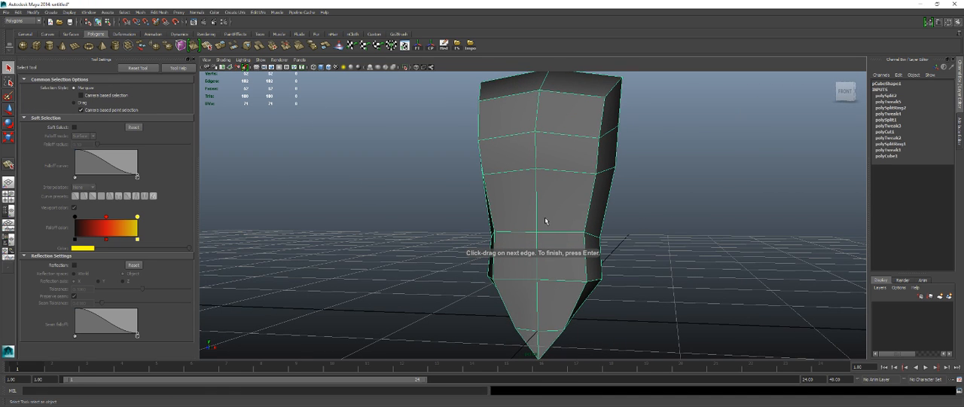
# Step: Select the full vertical edge loop running along the torso's center line
pyautogui.click(536, 209)
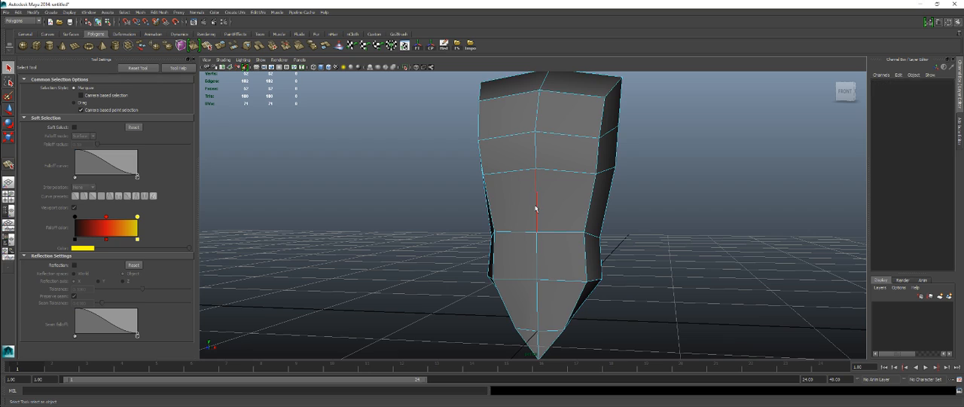
pyautogui.click(536, 209)
pyautogui.keyDown('alt'); pyautogui.moveTo(610, 215); pyautogui.dragTo(609, 259); pyautogui.keyUp('alt')
pyautogui.press('space')
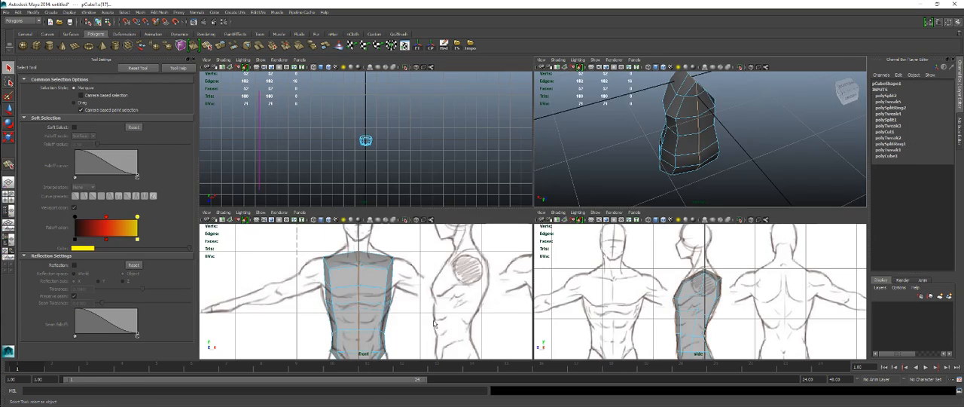
# Step: Compare the torso with the front reference drawing, from the crotch up to the shoulders
pyautogui.press('space')
pyautogui.keyDown('alt'); pyautogui.moveTo(444, 327); pyautogui.dragTo(478, 198, button='middle'); pyautogui.keyUp('alt')
pyautogui.keyDown('alt'); pyautogui.moveTo(478, 198); pyautogui.dragTo(550, 245, button='right'); pyautogui.keyUp('alt')
pyautogui.keyDown('alt'); pyautogui.moveTo(550, 244); pyautogui.dragTo(514, 202, button='middle'); pyautogui.keyUp('alt')
pyautogui.keyDown('alt'); pyautogui.moveTo(514, 202); pyautogui.dragTo(588, 271, button='right'); pyautogui.keyUp('alt')
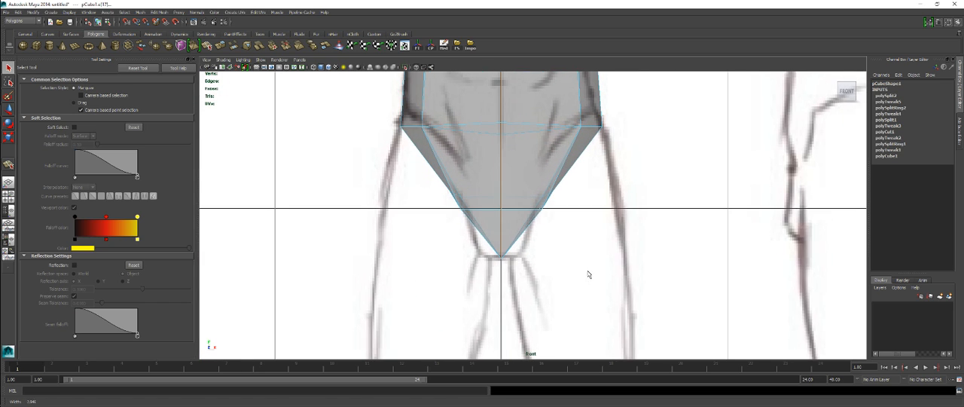
pyautogui.keyDown('alt'); pyautogui.moveTo(533, 212); pyautogui.dragTo(517, 267, button='middle'); pyautogui.keyUp('alt')
pyautogui.keyDown('alt'); pyautogui.moveTo(517, 268); pyautogui.dragTo(495, 242, button='right'); pyautogui.keyUp('alt')
pyautogui.keyDown('alt'); pyautogui.moveTo(490, 215); pyautogui.dragTo(475, 286, button='middle'); pyautogui.keyUp('alt')
pyautogui.keyDown('alt'); pyautogui.moveTo(476, 286); pyautogui.dragTo(616, 302, button='right'); pyautogui.keyUp('alt')
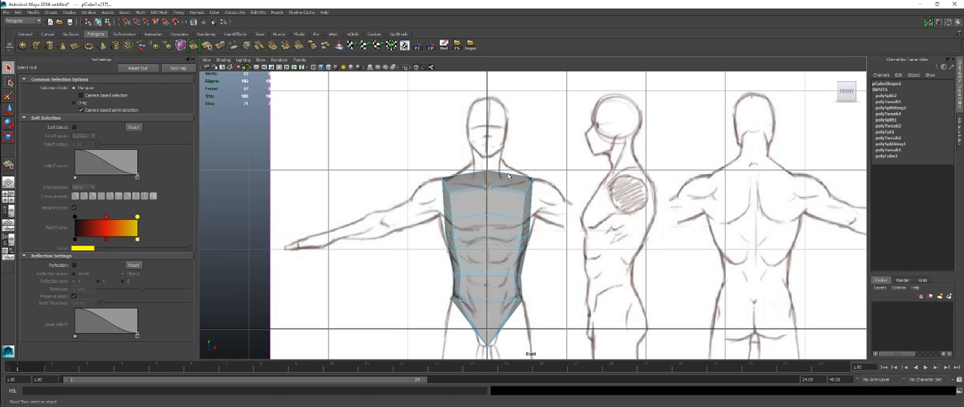
pyautogui.keyDown('alt'); pyautogui.moveTo(508, 219); pyautogui.dragTo(526, 191, button='middle'); pyautogui.keyUp('alt')
pyautogui.keyDown('alt'); pyautogui.moveTo(526, 191); pyautogui.dragTo(549, 187, button='right'); pyautogui.keyUp('alt')
pyautogui.keyDown('alt'); pyautogui.moveTo(549, 187); pyautogui.dragTo(562, 209, button='middle'); pyautogui.keyUp('alt')
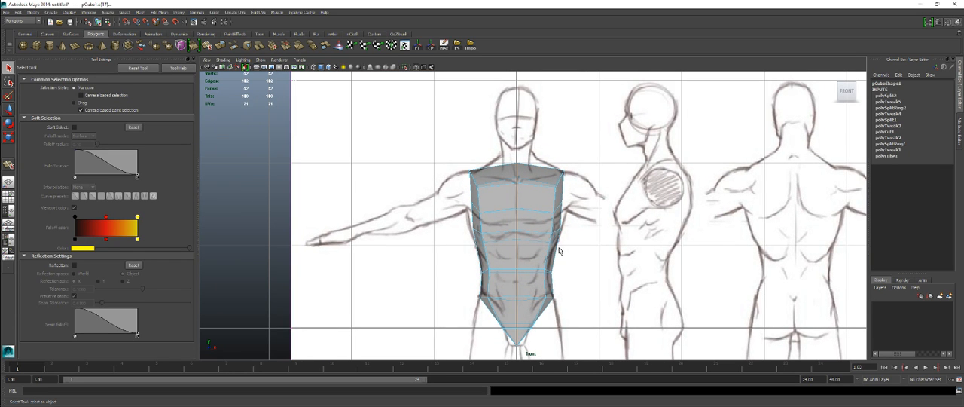
pyautogui.press('space')
pyautogui.press('space')
pyautogui.keyDown('alt'); pyautogui.moveTo(587, 185); pyautogui.dragTo(536, 188); pyautogui.keyUp('alt')
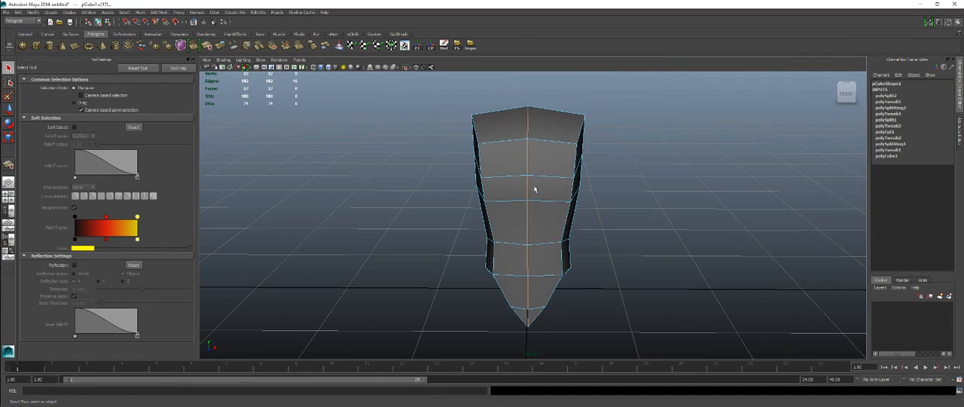
# Step: Bevel the selected center edge loop with 2 segments and adjust the bevel offset
pyautogui.keyDown('shift'); pyautogui.rightClick(560, 154); pyautogui.keyUp('shift')
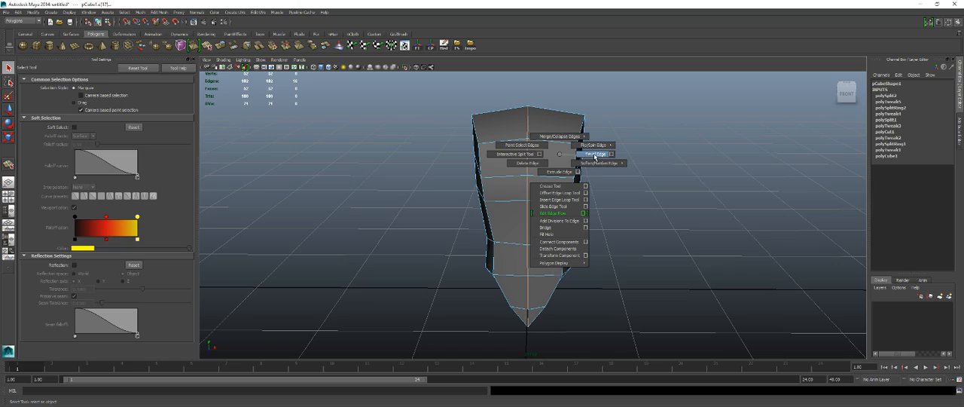
pyautogui.click(594, 155)
pyautogui.keyDown('alt'); pyautogui.moveTo(583, 225); pyautogui.dragTo(540, 201); pyautogui.keyUp('alt')
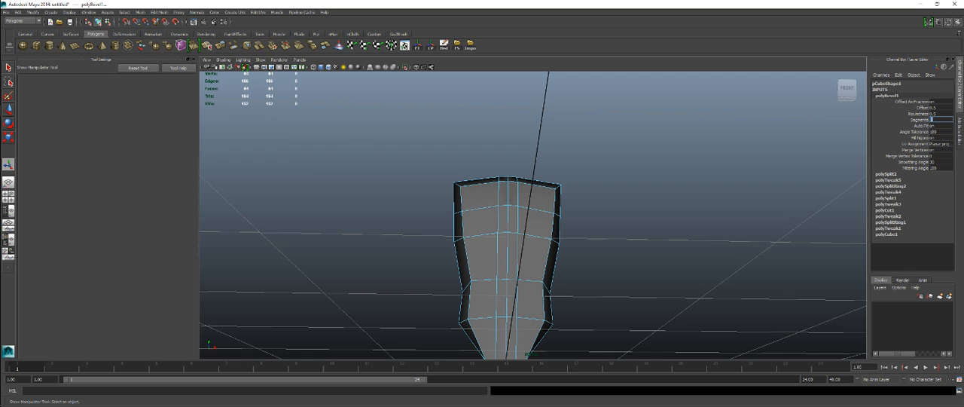
pyautogui.click(921, 108)
pyautogui.keyDown('alt'); pyautogui.moveTo(746, 157); pyautogui.dragTo(702, 199); pyautogui.keyUp('alt')
# Step: Check the spacing of the beveled center edges against the front reference drawing
pyautogui.press('space')
pyautogui.press('space')
pyautogui.press('space')
pyautogui.keyDown('alt'); pyautogui.moveTo(489, 281); pyautogui.dragTo(493, 244, button='middle'); pyautogui.keyUp('alt')
pyautogui.keyDown('alt'); pyautogui.moveTo(495, 242); pyautogui.dragTo(473, 229, button='right'); pyautogui.keyUp('alt')
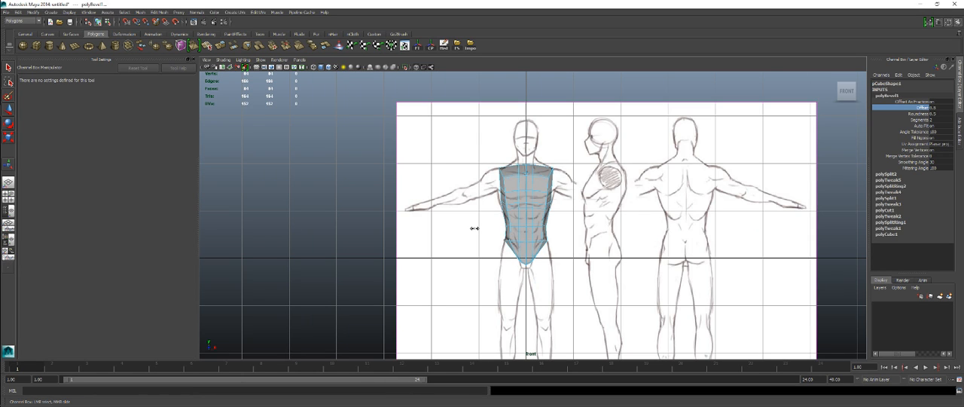
pyautogui.keyDown('alt'); pyautogui.moveTo(498, 211); pyautogui.dragTo(667, 236, button='right'); pyautogui.keyUp('alt')
pyautogui.press('space')
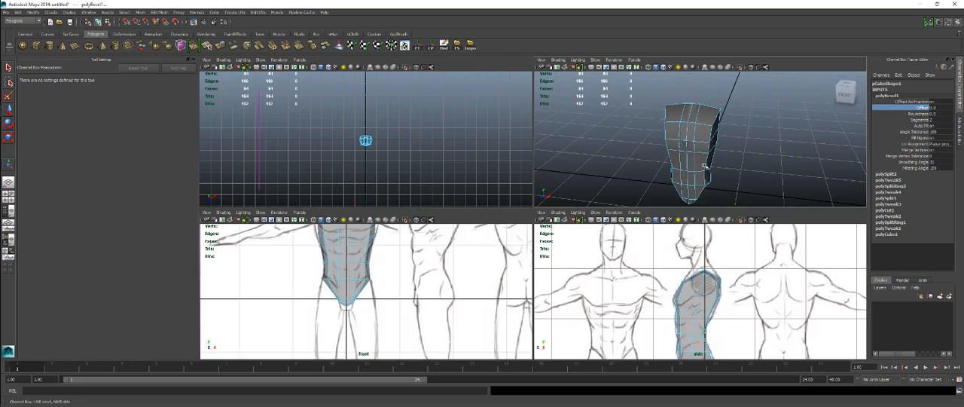
# Step: Examine the beveled torso in perspective, checking the pelvis, sides and chest from several angles
pyautogui.press('space')
pyautogui.keyDown('alt'); pyautogui.moveTo(555, 284); pyautogui.dragTo(562, 246); pyautogui.keyUp('alt')
pyautogui.keyDown('alt'); pyautogui.moveTo(488, 297); pyautogui.dragTo(493, 222, button='middle'); pyautogui.keyUp('alt')
pyautogui.keyDown('alt'); pyautogui.moveTo(493, 223); pyautogui.dragTo(504, 227, button='right'); pyautogui.keyUp('alt')
pyautogui.keyDown('alt'); pyautogui.moveTo(503, 226); pyautogui.dragTo(575, 218); pyautogui.keyUp('alt')
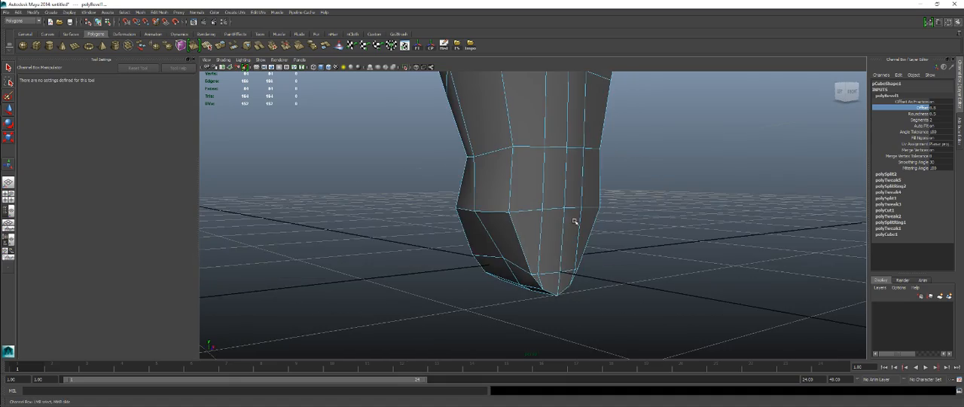
pyautogui.keyDown('alt'); pyautogui.moveTo(575, 217); pyautogui.dragTo(504, 236, button='right'); pyautogui.keyUp('alt')
pyautogui.keyDown('alt'); pyautogui.moveTo(566, 207); pyautogui.dragTo(547, 221, button='right'); pyautogui.keyUp('alt')
pyautogui.moveTo(547, 221)
pyautogui.keyDown('alt'); pyautogui.mouseDown()
pyautogui.moveTo(482, 263)
pyautogui.moveTo(565, 217)
pyautogui.mouseUp(); pyautogui.keyUp('alt')
pyautogui.moveTo(509, 227)
pyautogui.keyDown('alt'); pyautogui.mouseDown()
pyautogui.moveTo(608, 243)
pyautogui.moveTo(402, 218)
pyautogui.moveTo(523, 231)
pyautogui.mouseUp(); pyautogui.keyUp('alt')
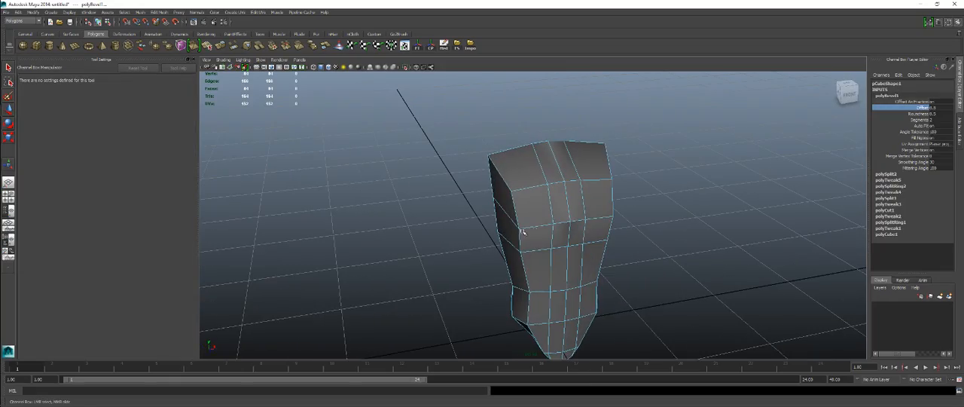
pyautogui.keyDown('alt'); pyautogui.moveTo(571, 246); pyautogui.dragTo(541, 223); pyautogui.keyUp('alt')
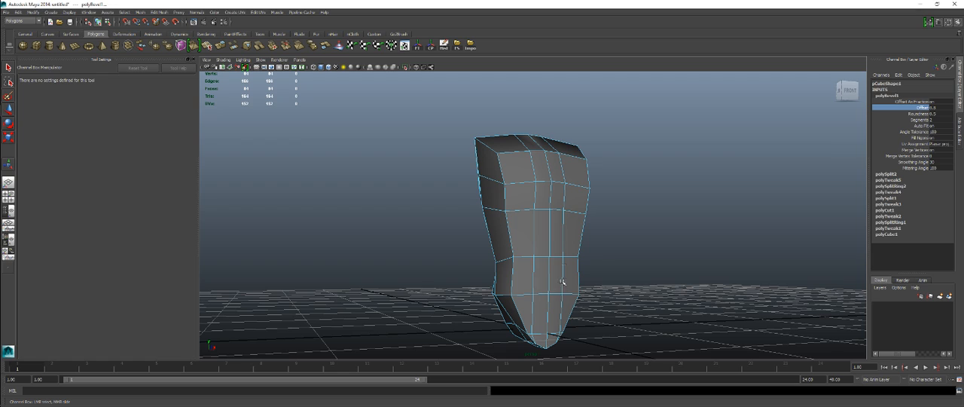
pyautogui.keyDown('alt'); pyautogui.moveTo(559, 228); pyautogui.dragTo(481, 262); pyautogui.keyUp('alt')
pyautogui.keyDown('alt'); pyautogui.moveTo(521, 222); pyautogui.dragTo(496, 273); pyautogui.keyUp('alt')
pyautogui.keyDown('alt'); pyautogui.moveTo(618, 261); pyautogui.dragTo(515, 259); pyautogui.keyUp('alt')
pyautogui.keyDown('alt'); pyautogui.moveTo(515, 258); pyautogui.dragTo(599, 269, button='right'); pyautogui.keyUp('alt')
pyautogui.moveTo(599, 269)
pyautogui.keyDown('alt'); pyautogui.mouseDown()
pyautogui.moveTo(517, 226)
pyautogui.moveTo(525, 276)
pyautogui.moveTo(585, 250)
pyautogui.moveTo(587, 225)
pyautogui.moveTo(611, 254)
pyautogui.moveTo(606, 268)
pyautogui.mouseUp(); pyautogui.keyUp('alt')
pyautogui.keyDown('alt'); pyautogui.moveTo(606, 267); pyautogui.dragTo(599, 293, button='right'); pyautogui.keyUp('alt')
pyautogui.keyDown('alt'); pyautogui.moveTo(599, 293); pyautogui.dragTo(545, 237); pyautogui.keyUp('alt')
# Step: Select all faces on the character's left half of the torso in the front view and delete them
pyautogui.press('space')
pyautogui.press('space')
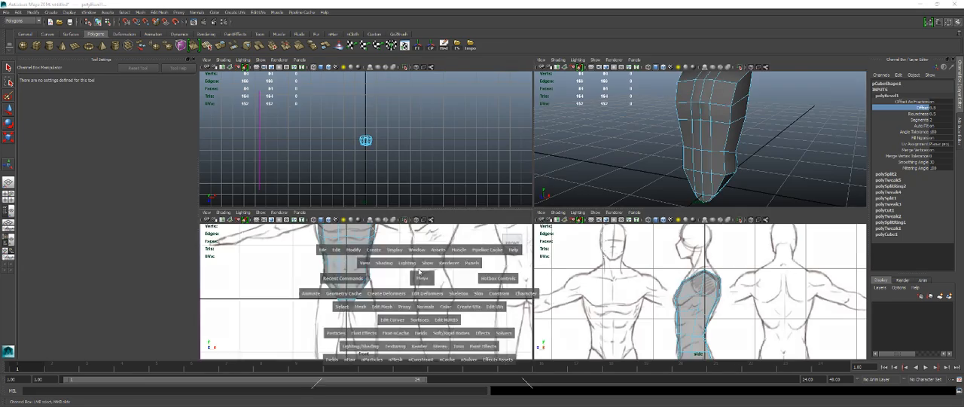
pyautogui.scroll(-3, 539, 256)
pyautogui.moveTo(529, 205); pyautogui.dragTo(528, 221, button='right')
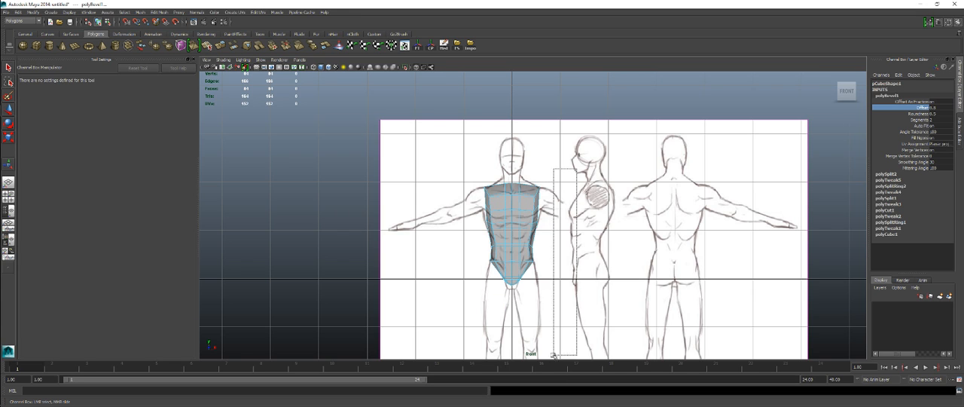
pyautogui.moveTo(515, 337); pyautogui.dragTo(515, 337)
pyautogui.press('t')
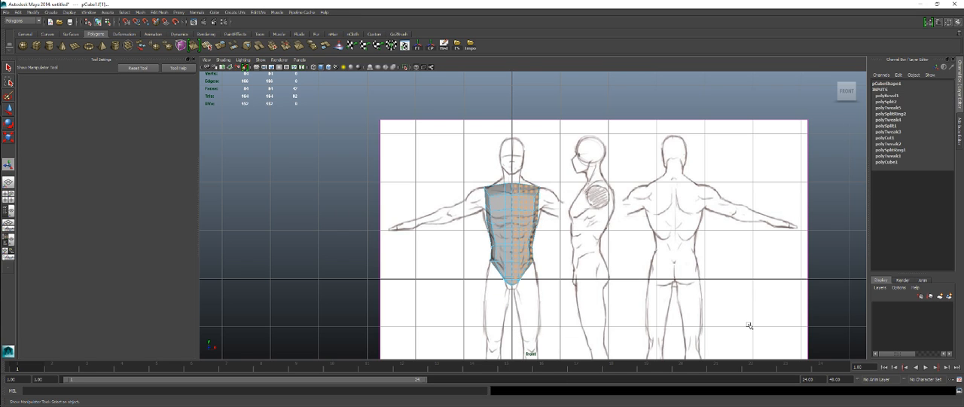
pyautogui.press('Delete')
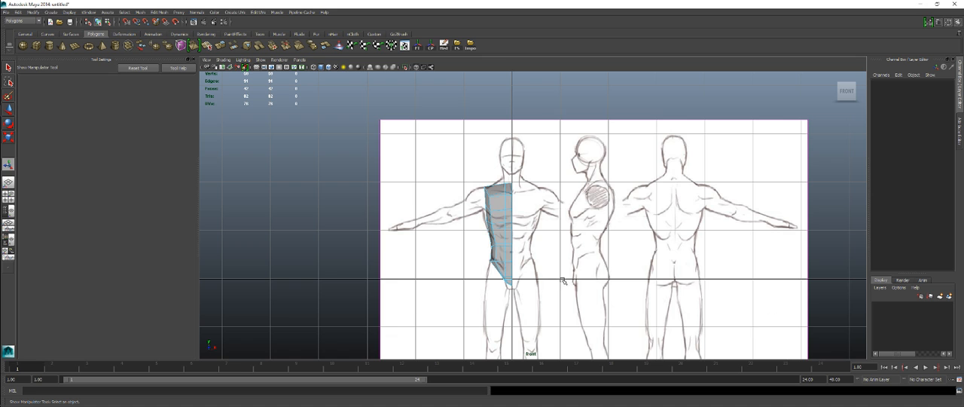
# Step: Examine the remaining torso half around the hip and crotch, in perspective and against the front reference drawing
pyautogui.scroll(5, 575, 276)
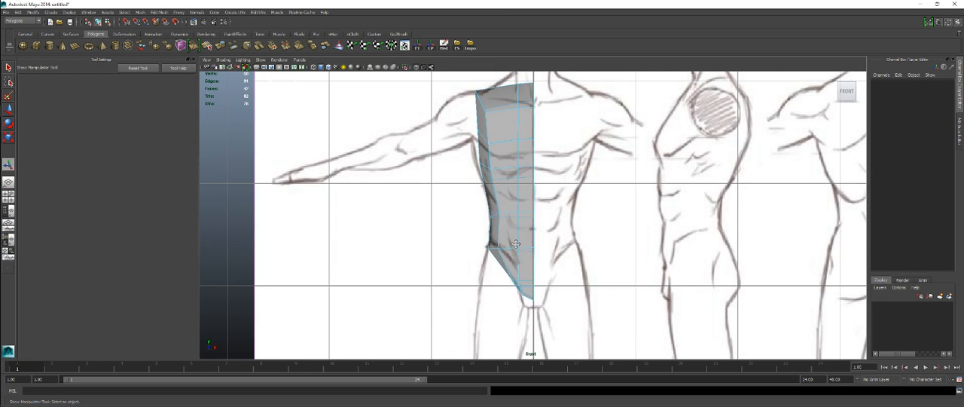
pyautogui.keyDown('alt'); pyautogui.moveTo(516, 244); pyautogui.dragTo(531, 330, button='middle'); pyautogui.keyUp('alt')
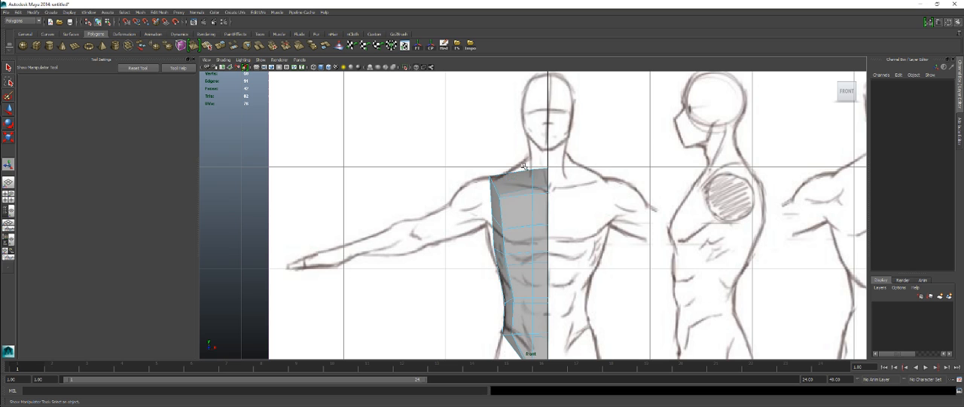
pyautogui.keyDown('alt'); pyautogui.moveTo(516, 249); pyautogui.dragTo(503, 181, button='middle'); pyautogui.keyUp('alt')
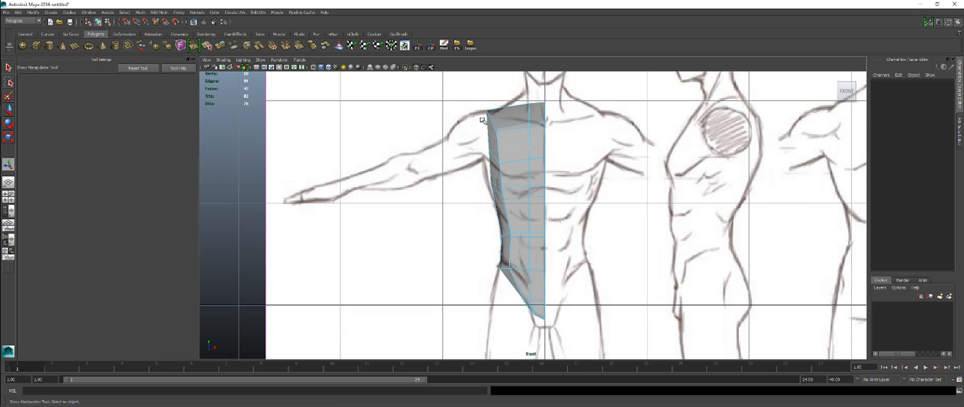
pyautogui.press('space')
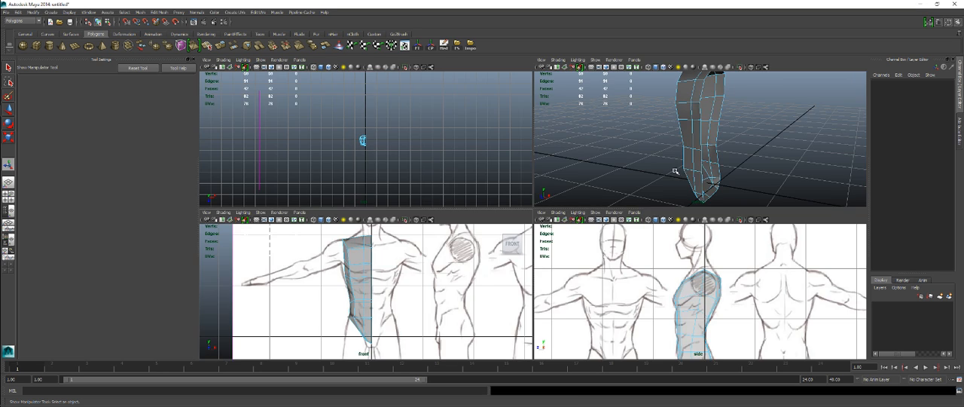
pyautogui.press('space')
pyautogui.keyDown('alt'); pyautogui.moveTo(483, 241); pyautogui.dragTo(569, 251); pyautogui.keyUp('alt')
pyautogui.keyDown('alt'); pyautogui.moveTo(558, 249); pyautogui.dragTo(580, 246, button='right'); pyautogui.keyUp('alt')
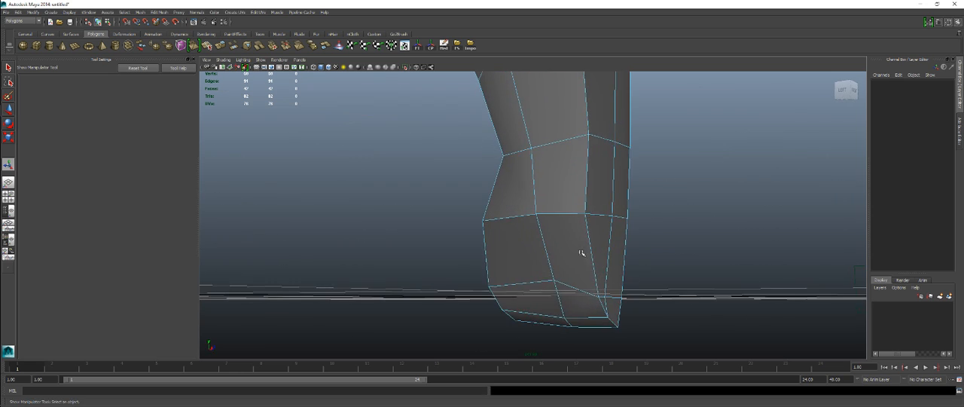
pyautogui.keyDown('alt'); pyautogui.moveTo(579, 245); pyautogui.dragTo(549, 202, button='middle'); pyautogui.keyUp('alt')
pyautogui.keyDown('alt'); pyautogui.moveTo(545, 263); pyautogui.dragTo(504, 289); pyautogui.keyUp('alt')
pyautogui.keyDown('alt'); pyautogui.moveTo(583, 277); pyautogui.dragTo(525, 259); pyautogui.keyUp('alt')
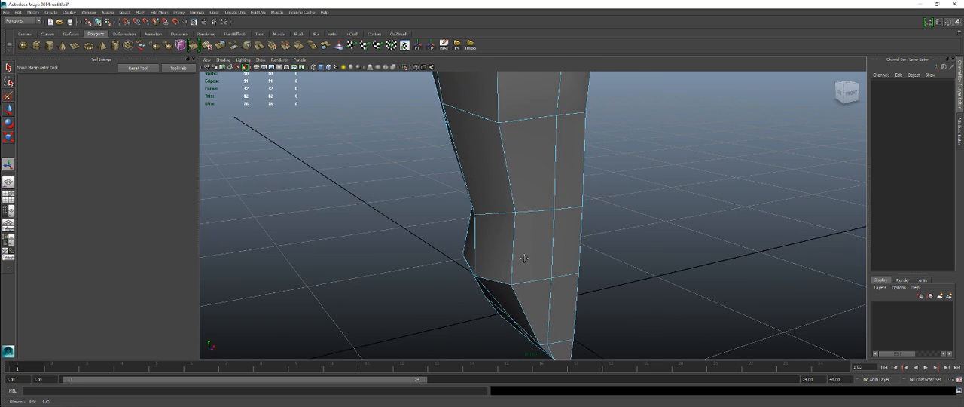
pyautogui.keyDown('alt'); pyautogui.moveTo(526, 259); pyautogui.dragTo(467, 237, button='right'); pyautogui.keyUp('alt')
pyautogui.keyDown('alt'); pyautogui.moveTo(467, 237); pyautogui.dragTo(536, 213); pyautogui.keyUp('alt')
pyautogui.keyDown('alt'); pyautogui.moveTo(536, 213); pyautogui.dragTo(422, 209, button='right'); pyautogui.keyUp('alt')
pyautogui.keyDown('alt'); pyautogui.moveTo(422, 209); pyautogui.dragTo(573, 296); pyautogui.keyUp('alt')
pyautogui.keyDown('alt'); pyautogui.moveTo(565, 283); pyautogui.dragTo(490, 296); pyautogui.keyUp('alt')
pyautogui.press('space')
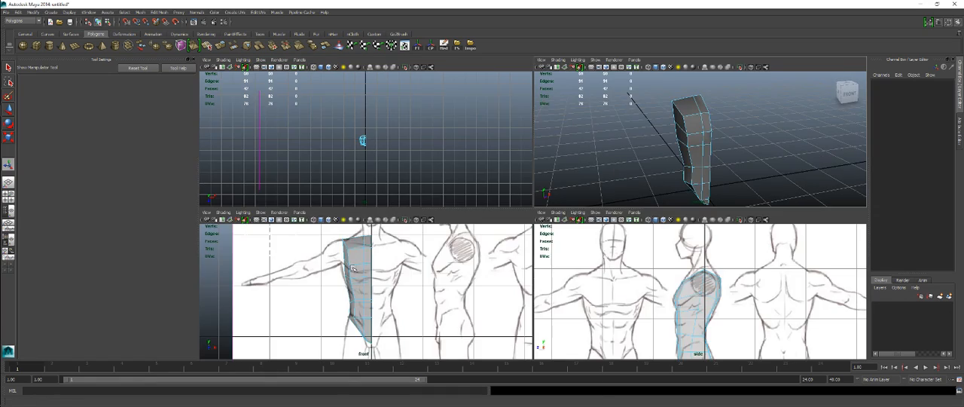
pyautogui.press('space')
pyautogui.keyDown('alt'); pyautogui.moveTo(517, 337); pyautogui.dragTo(504, 240, button='middle'); pyautogui.keyUp('alt')
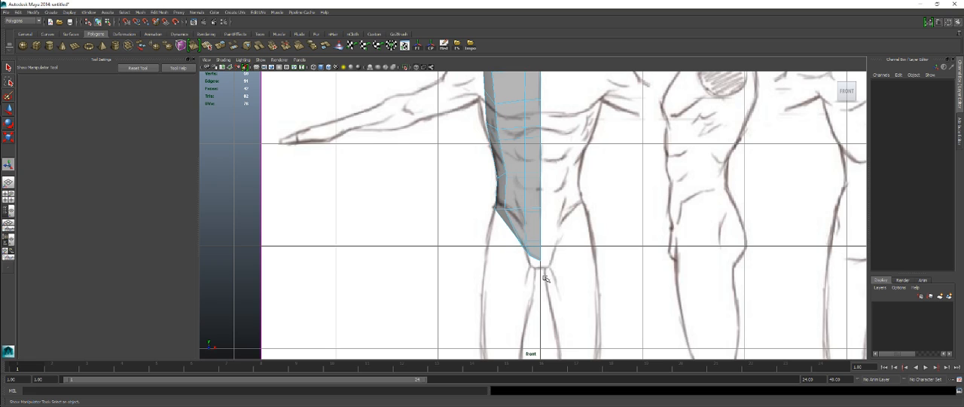